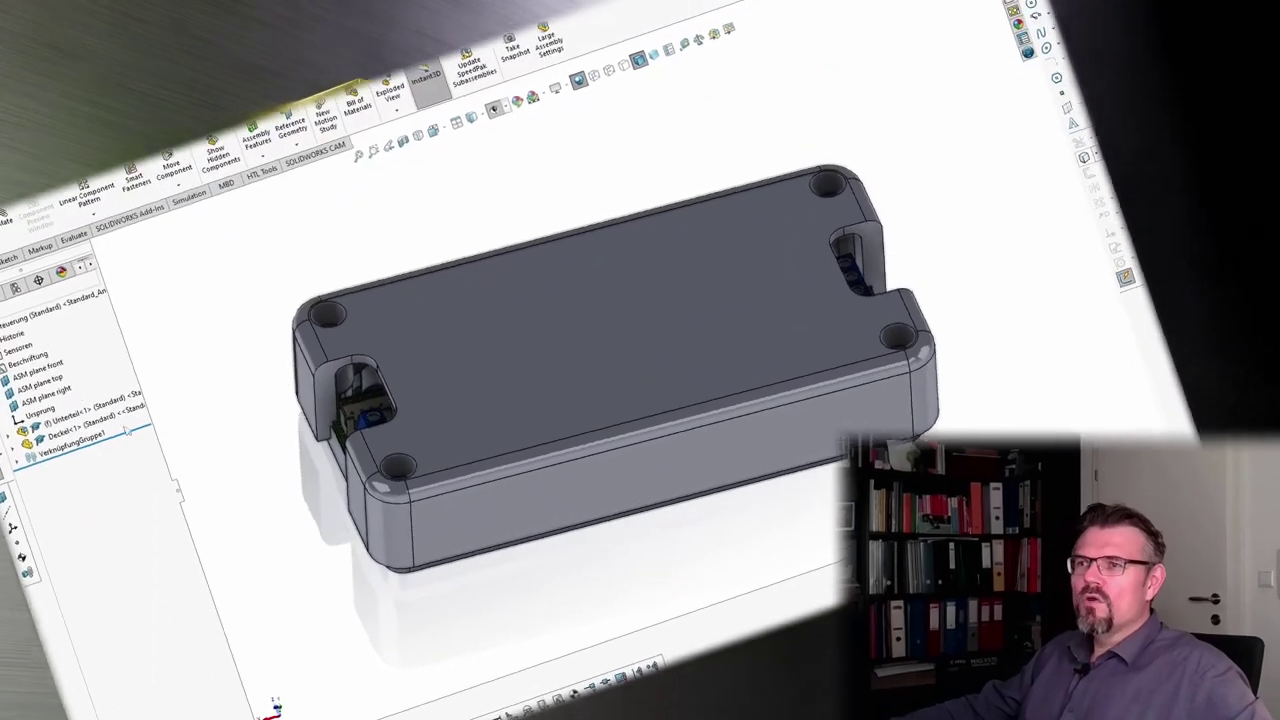
Step: Hide the Deckel component to expose the electronics inside the Steuerung housing
right_click(603, 297)
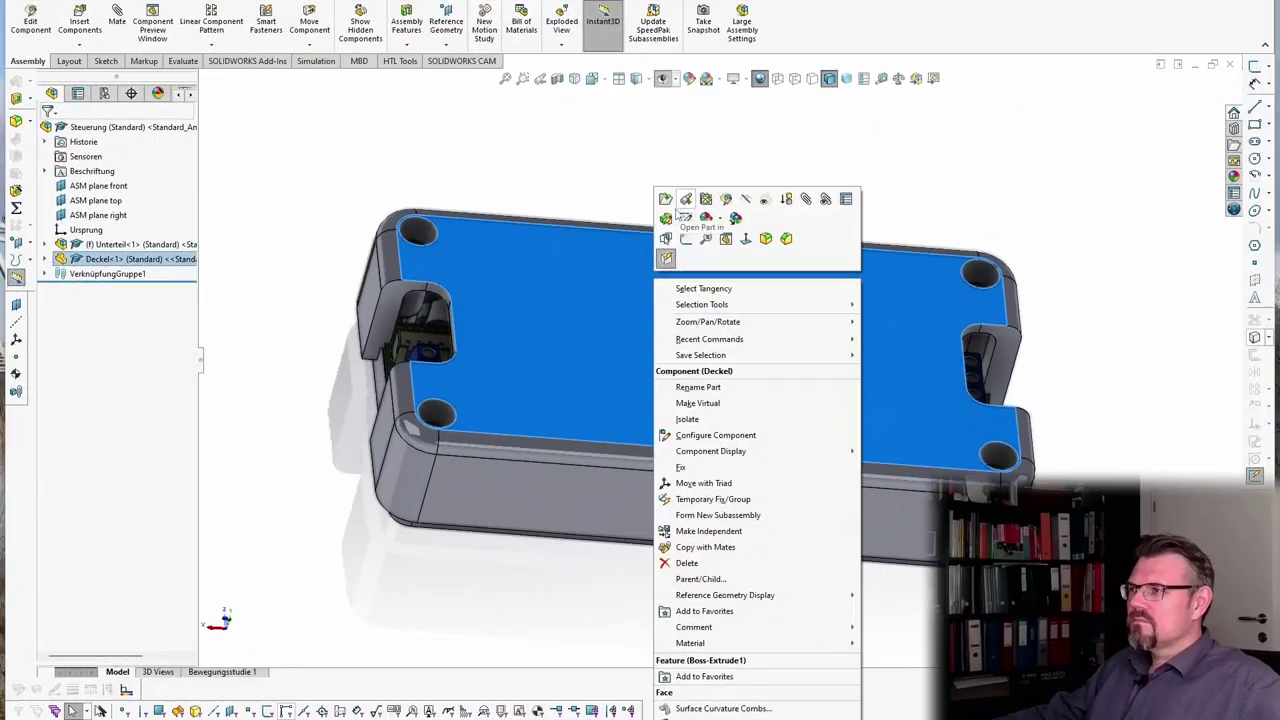
click(747, 199)
key(Tab)
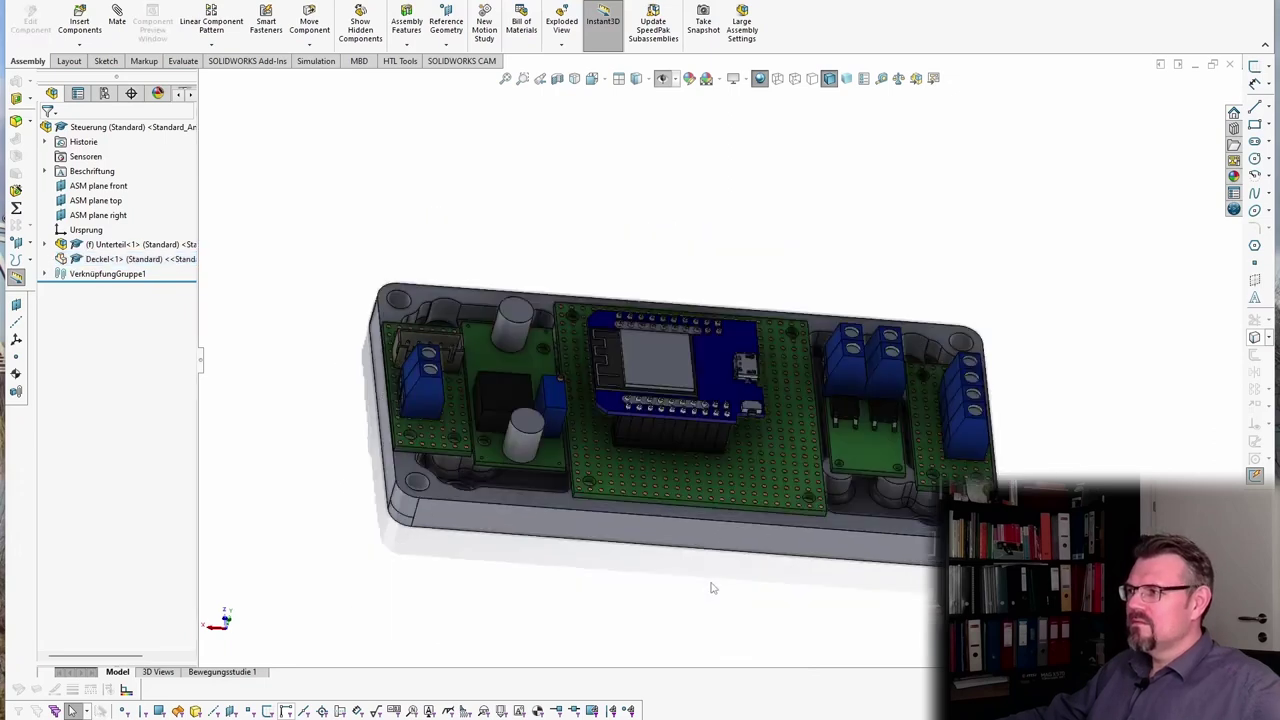
Step: Examine the two-pole screw terminal board, the DC-DC converter and the Wemos controller board in the housing base
middle_drag(705, 585, 740, 547)
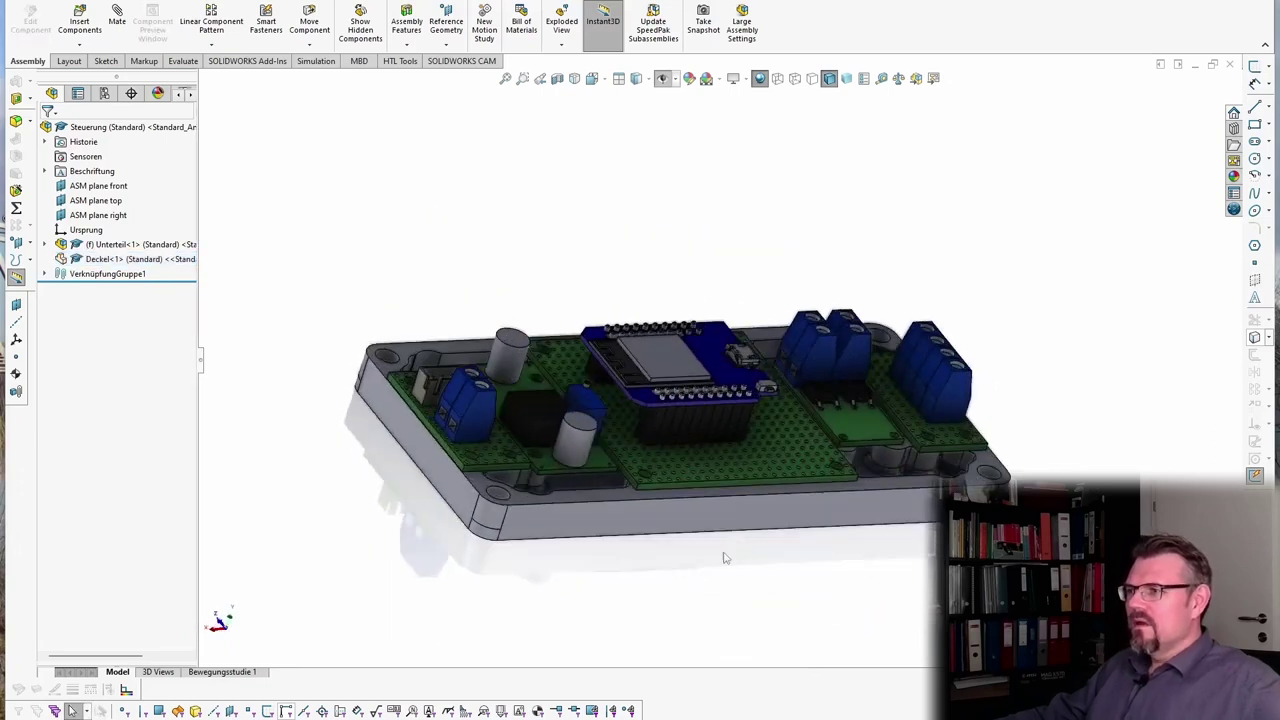
scroll(478, 430, down, 5)
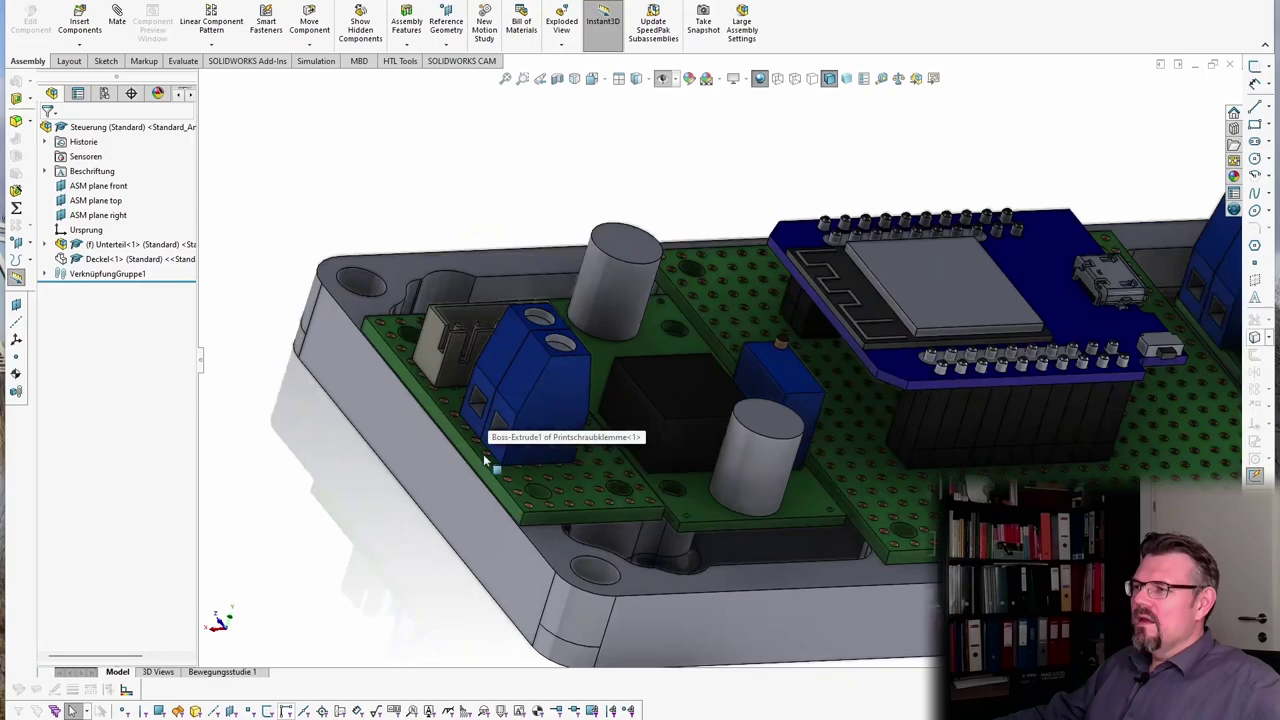
mouse_move(498, 496)
middle_down()
mouse_move(530, 512)
mouse_move(510, 523)
mouse_move(500, 505)
middle_up()
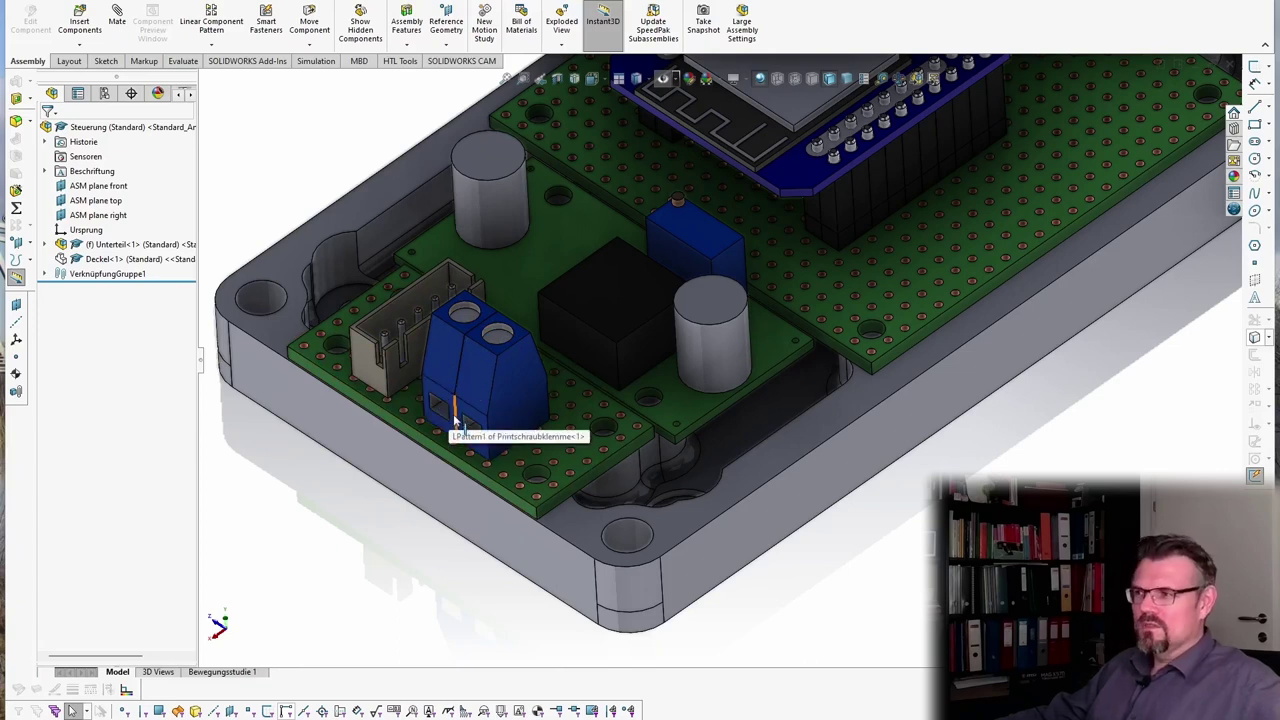
click(628, 310)
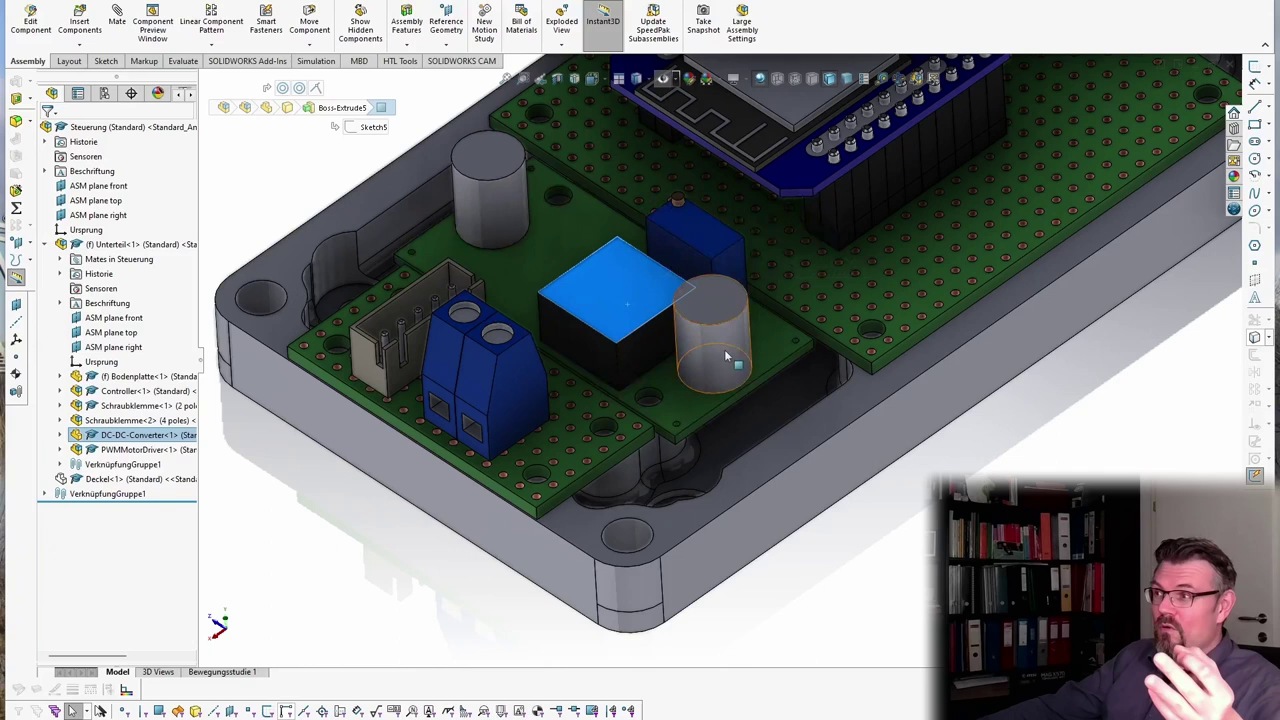
scroll(724, 349, up, 3)
click(809, 166)
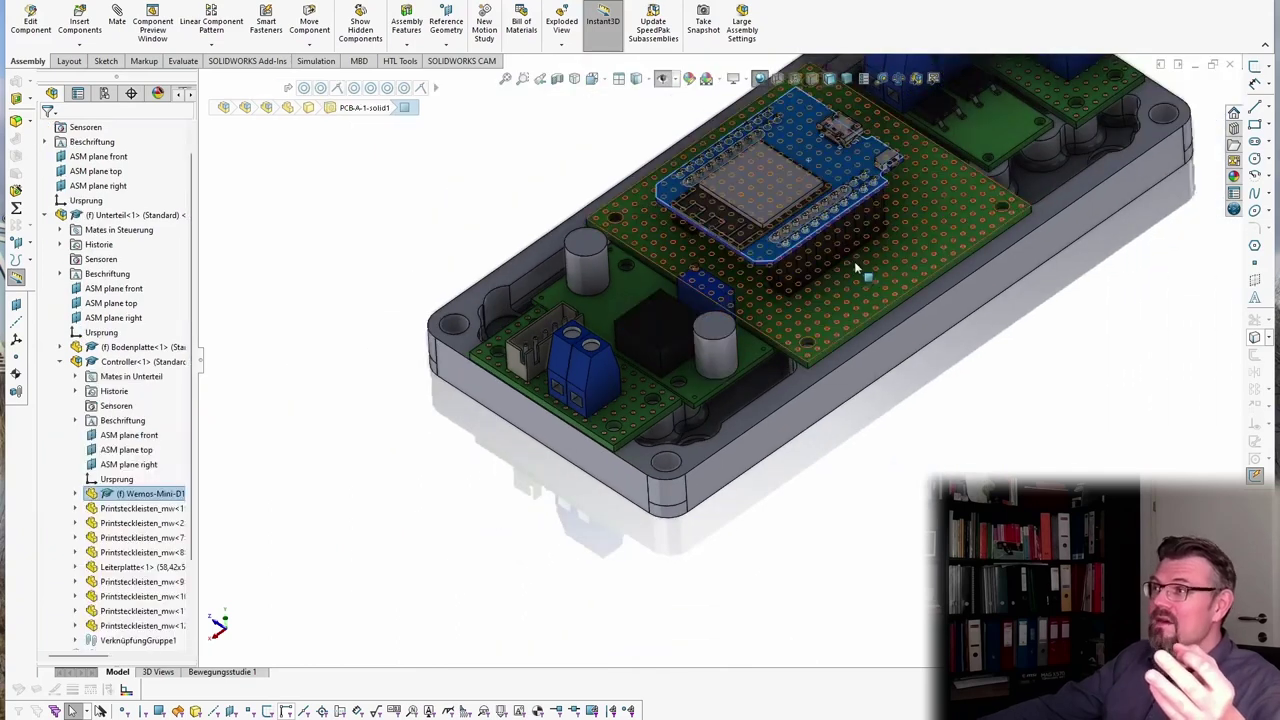
middle_drag(854, 261, 806, 306)
scroll(806, 306, up, 2)
scroll(855, 260, down, 4)
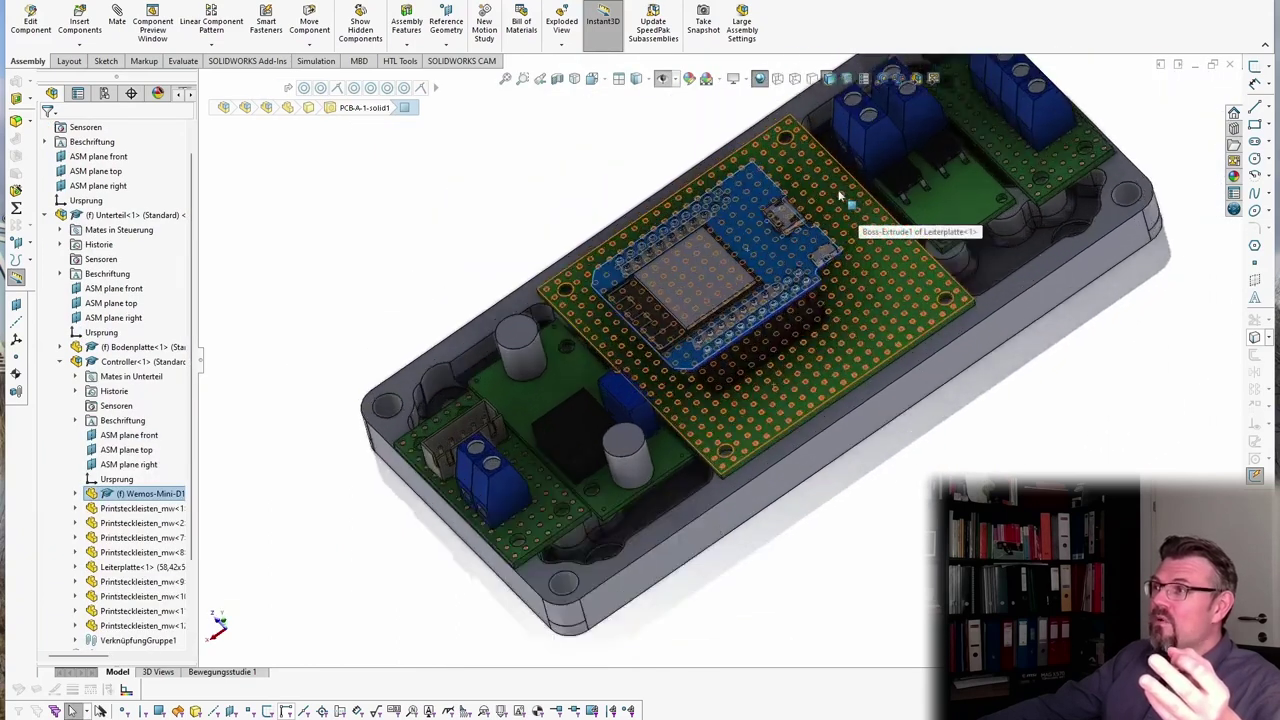
key(Escape)
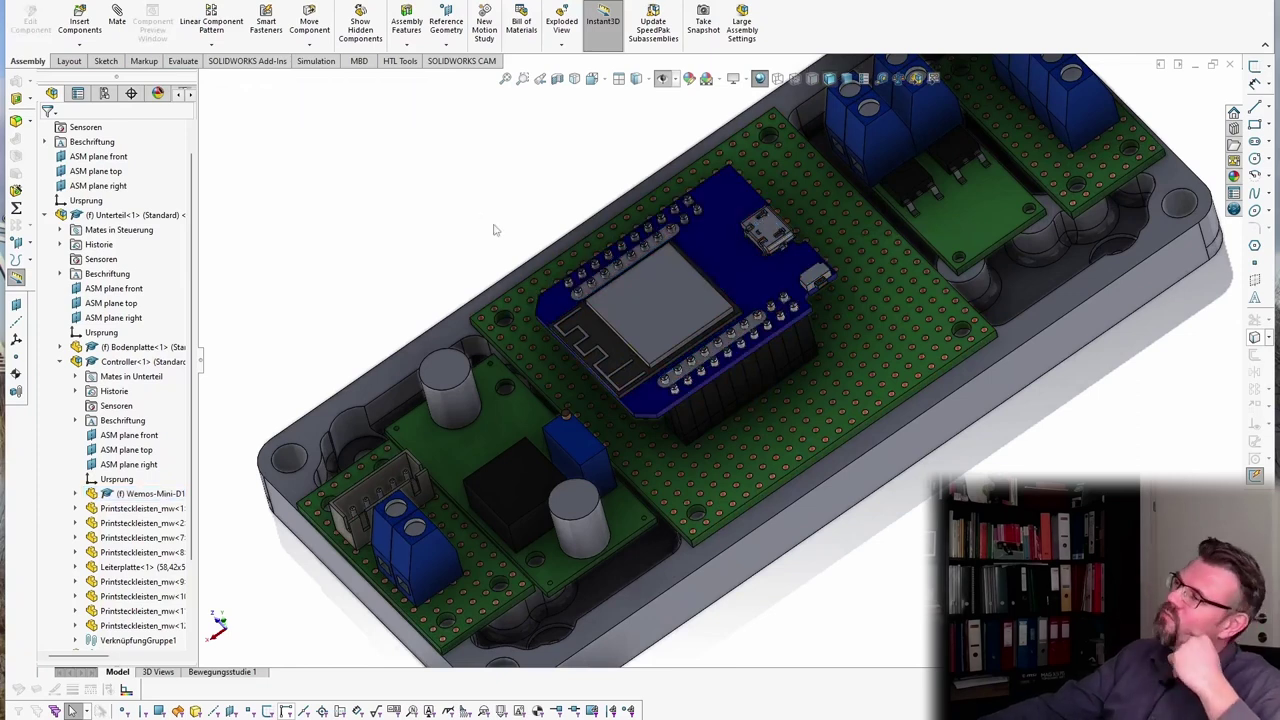
Step: Examine the PWM motor driver with its MOSFETs, the four-pole screw terminal board and the overall board layout
middle_drag(788, 300, 766, 366)
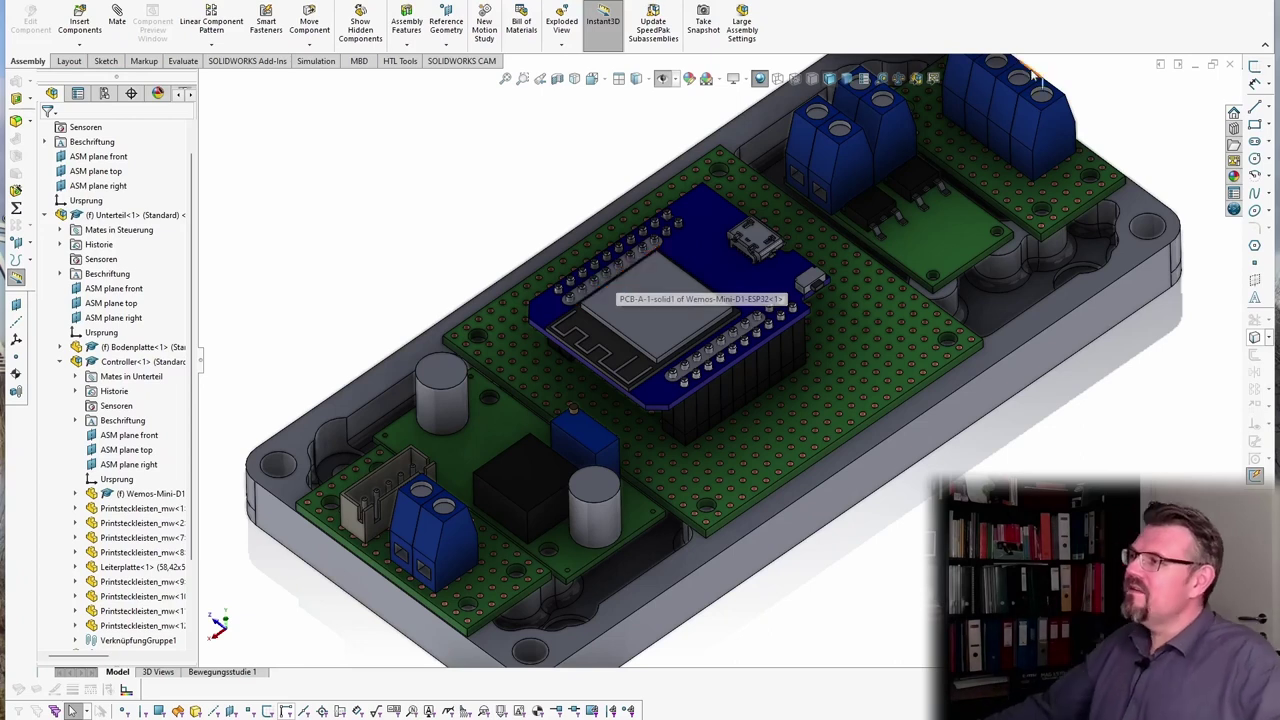
middle_drag(930, 236, 920, 279)
scroll(920, 280, up, 3)
scroll(928, 227, down, 5)
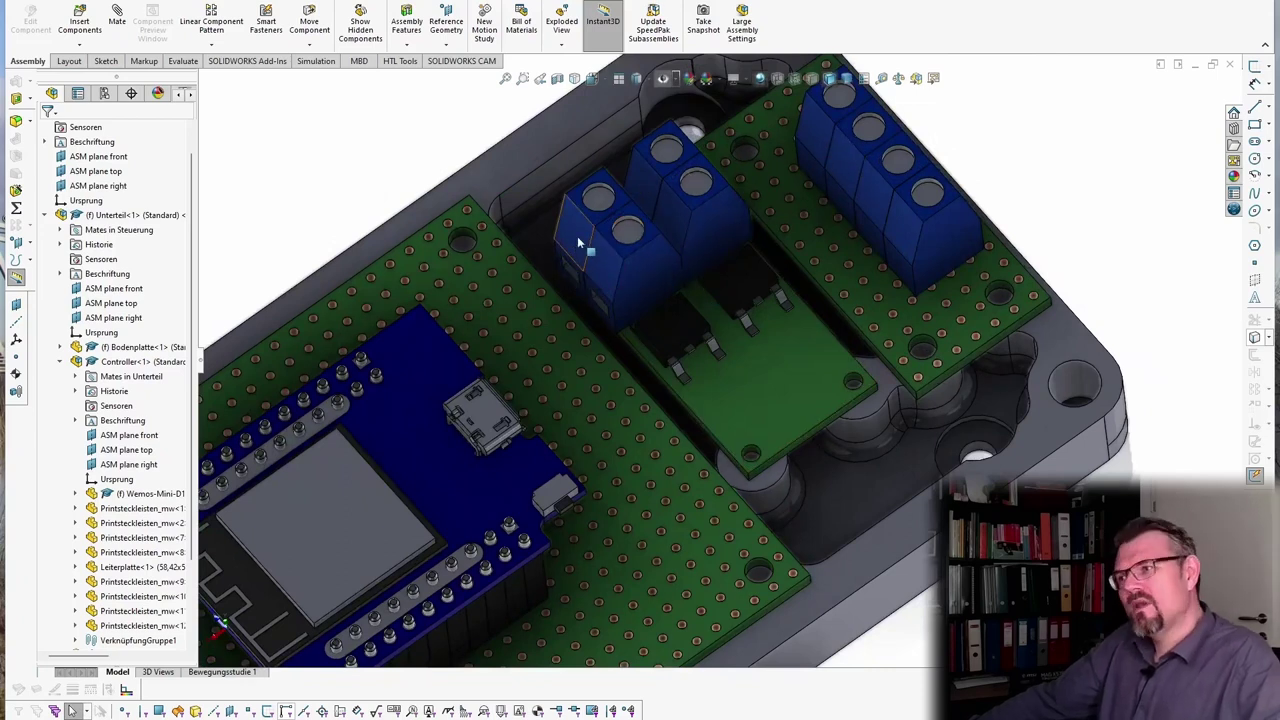
scroll(603, 292, down, 5)
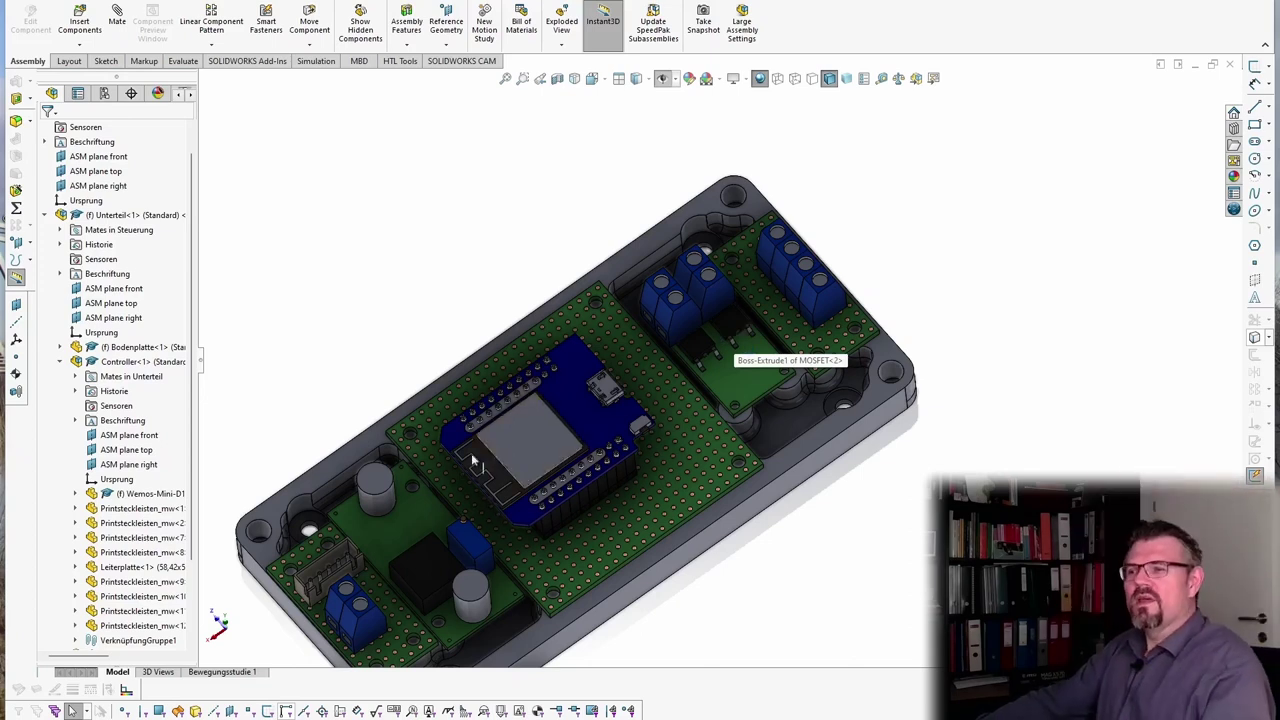
scroll(506, 477, down, 3)
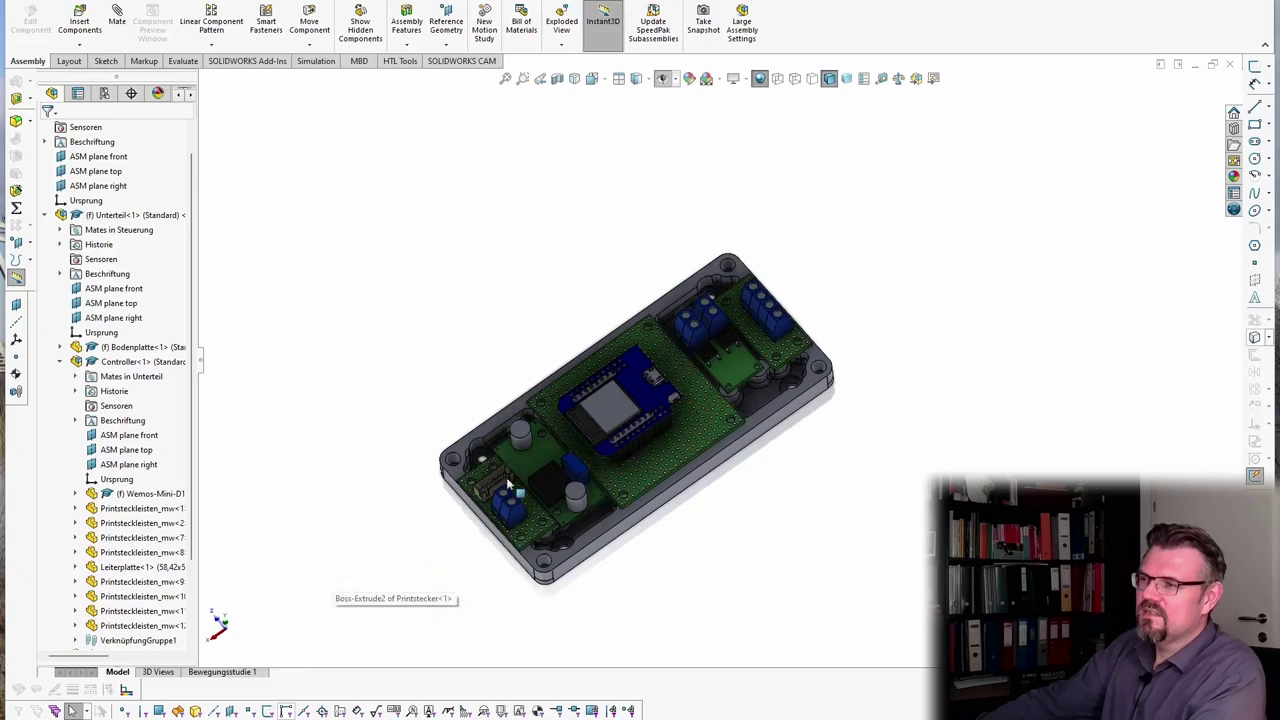
scroll(506, 477, down, 5)
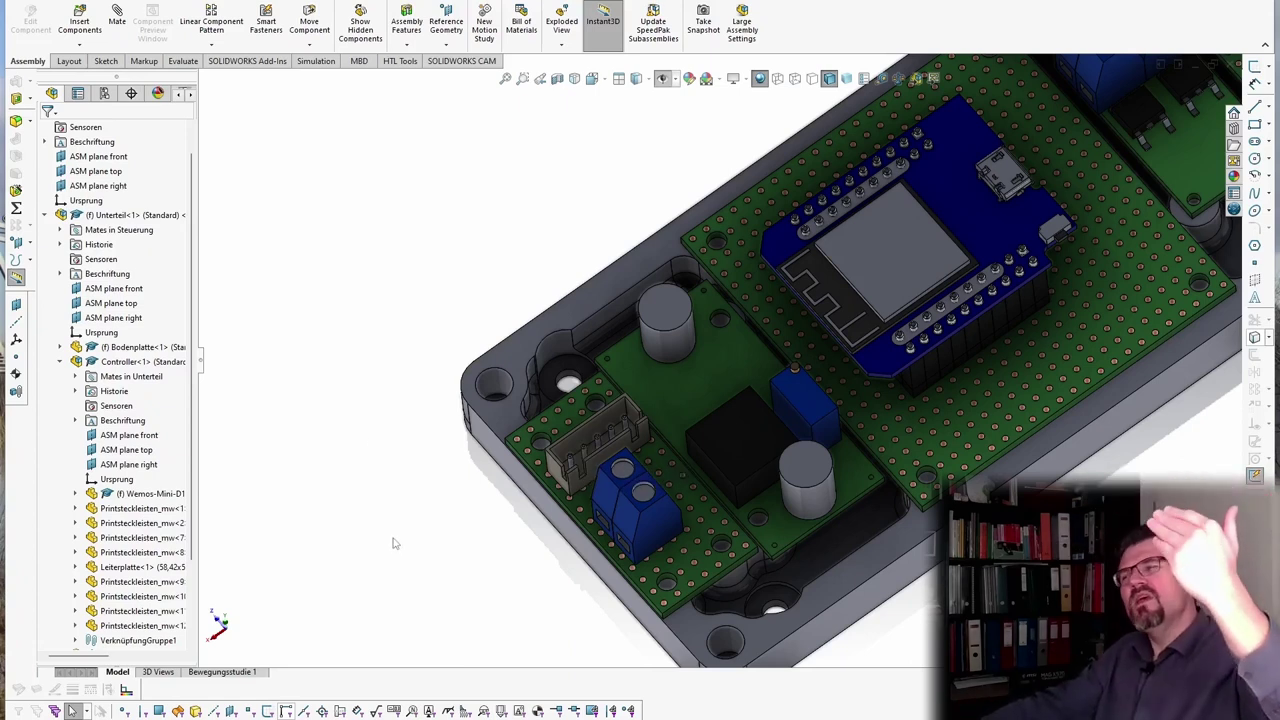
scroll(840, 495, up, 5)
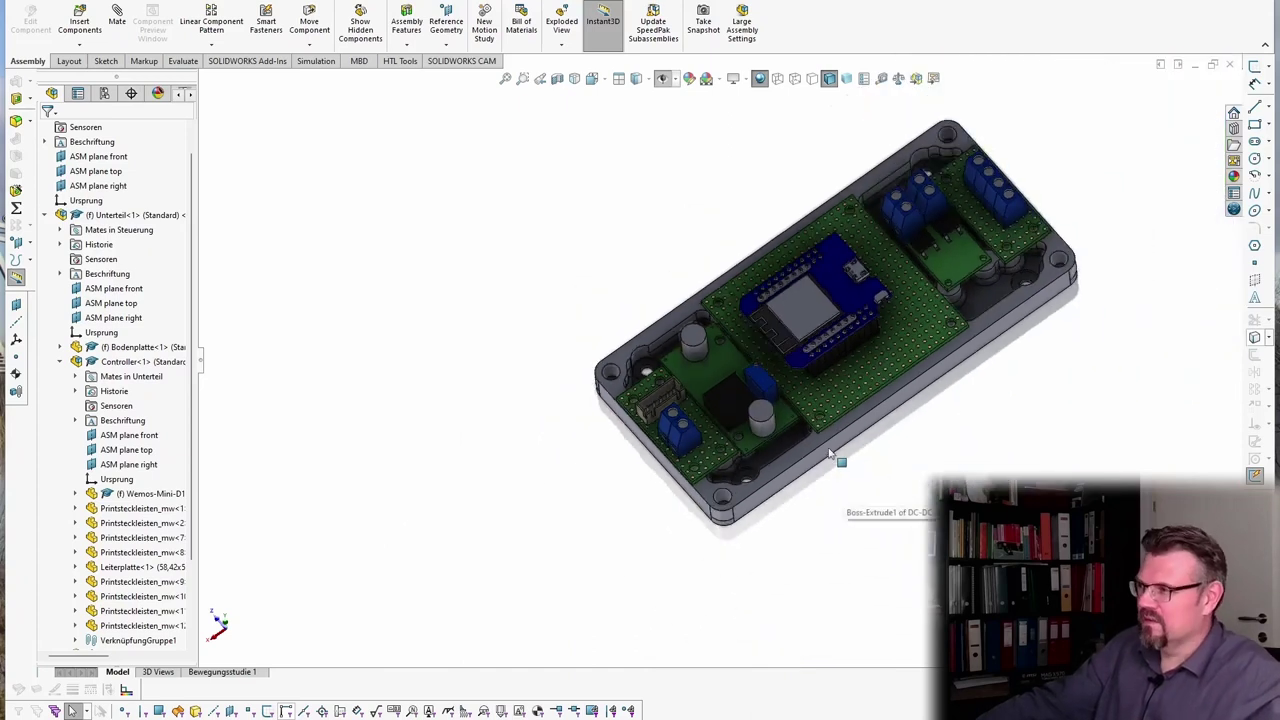
middle_drag(845, 440, 830, 366)
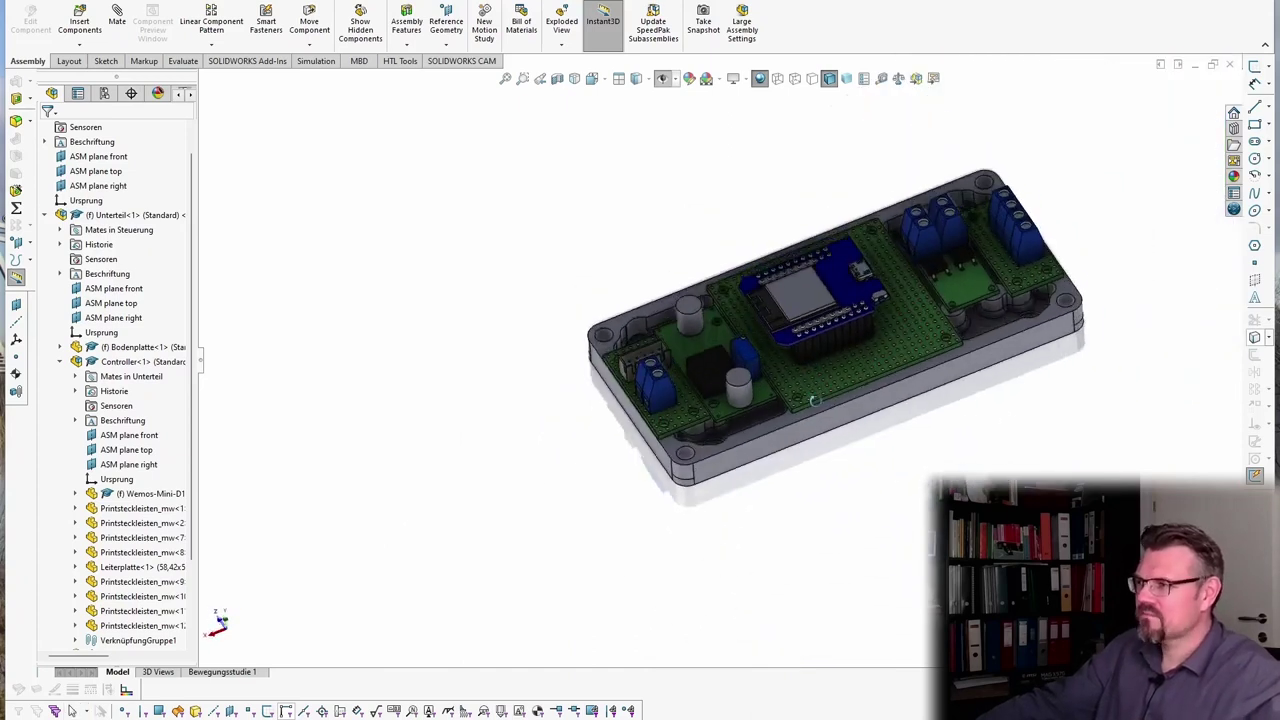
scroll(829, 363, up, 2)
scroll(826, 268, down, 3)
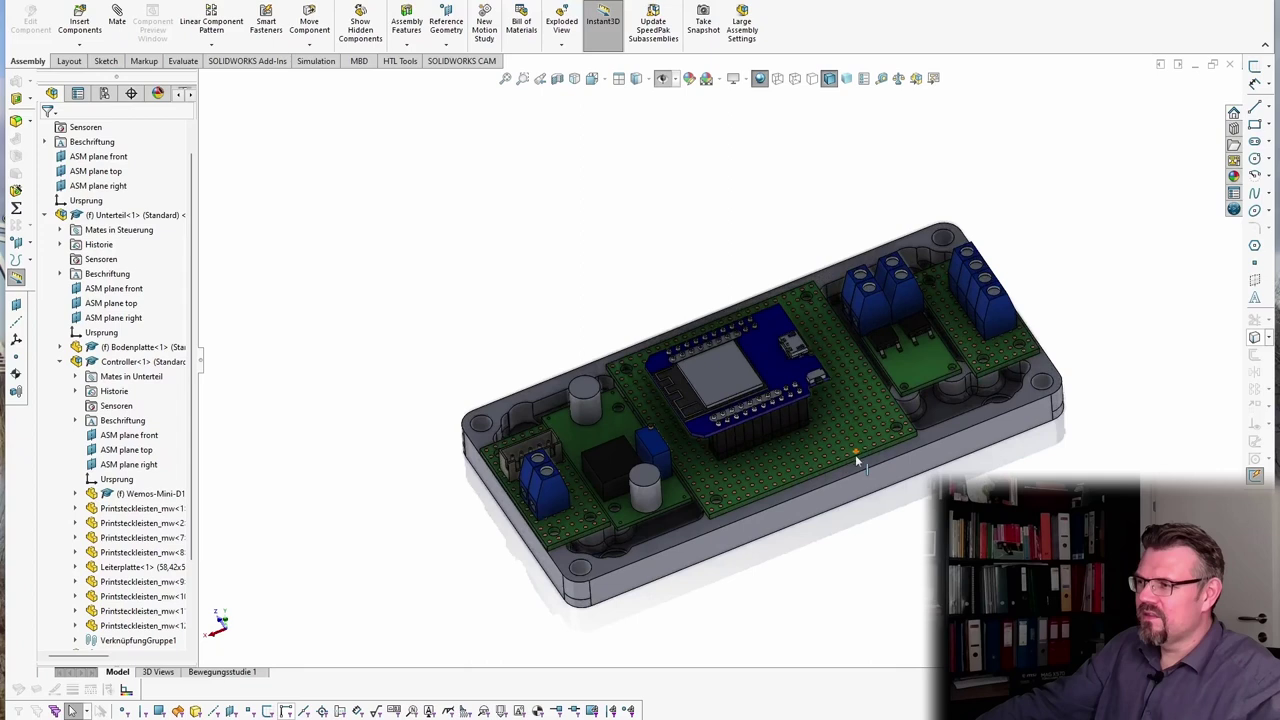
scroll(857, 486, up, 2)
scroll(965, 425, down, 2)
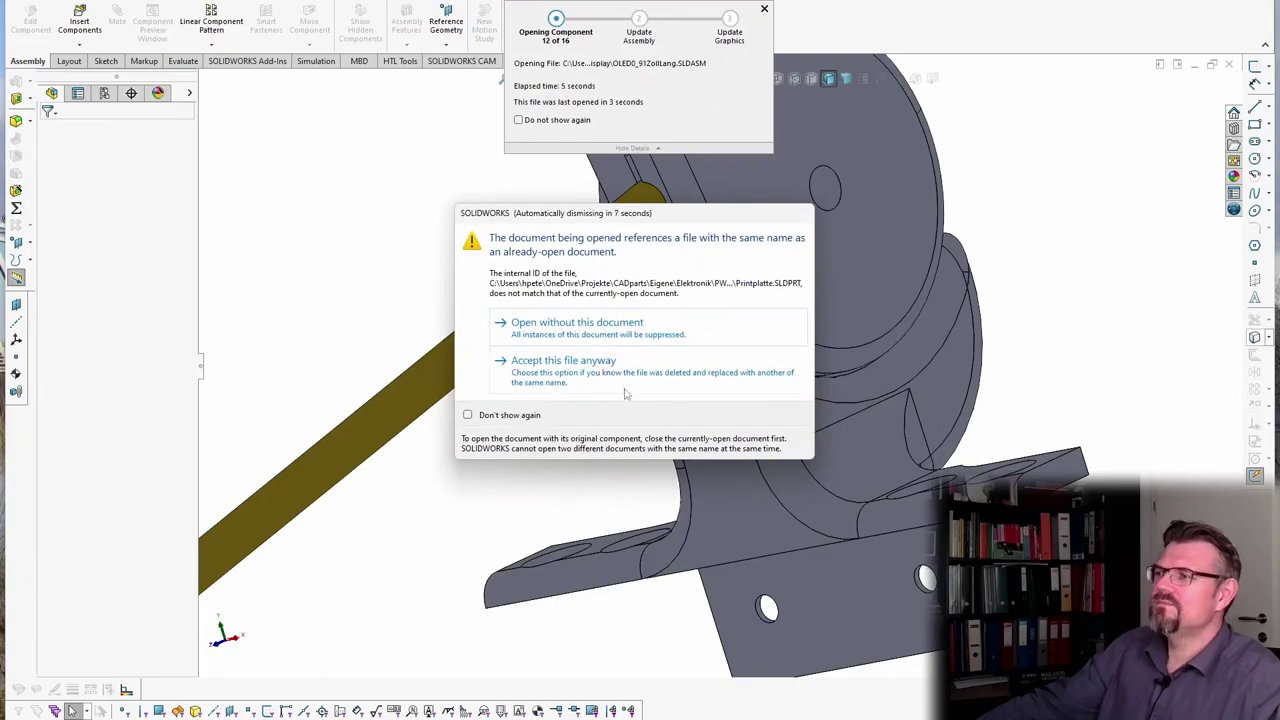
Step: Open the Sensorgestänge assembly without the conflicting Printplatte document and dismiss the open summary
click(624, 336)
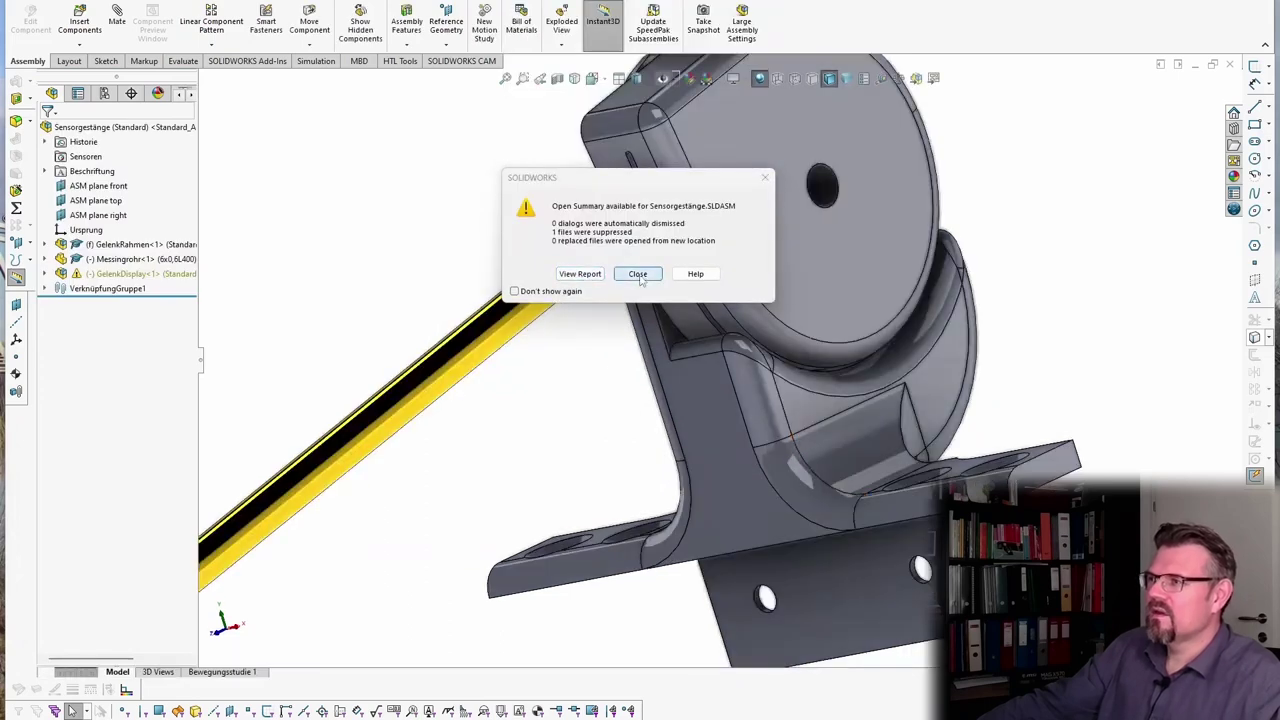
click(640, 279)
Step: Inspect the joint frame from several sides, including the Klemmteil's hole, the brass tube seat and the mounting flanges
middle_drag(795, 504, 865, 490)
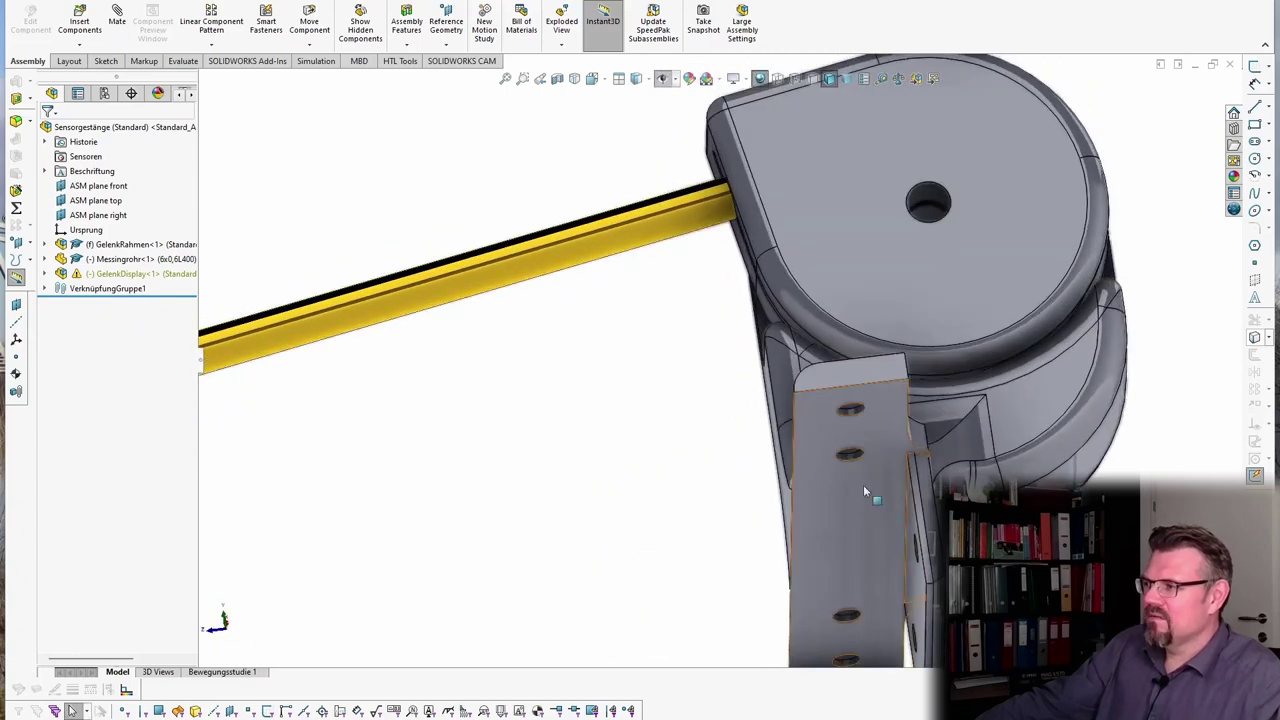
middle_drag(878, 580, 877, 287)
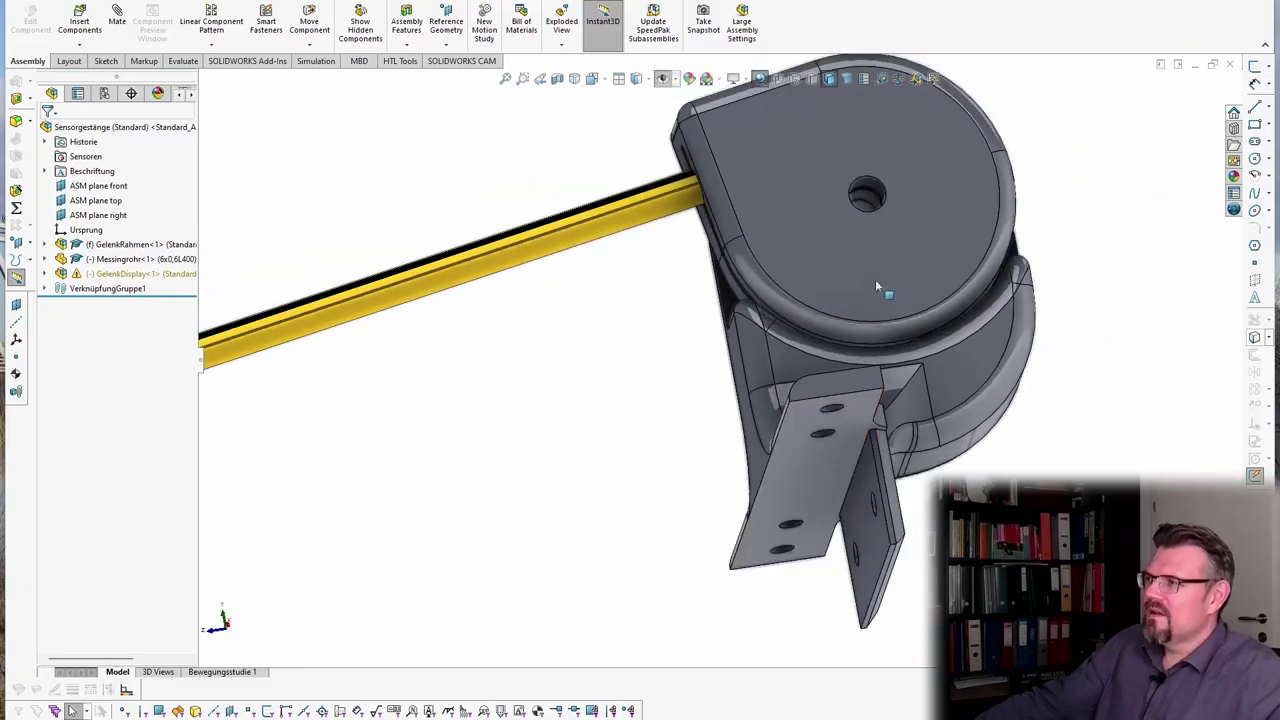
middle_drag(794, 251, 711, 183)
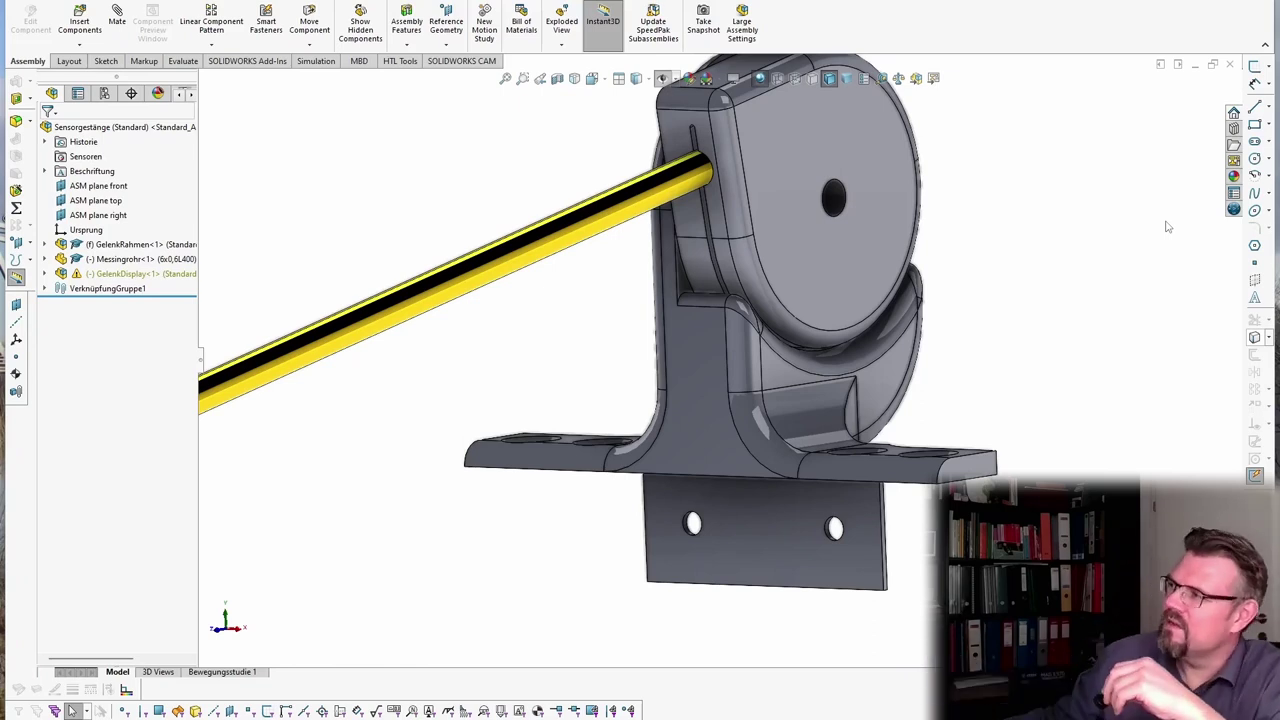
click(837, 188)
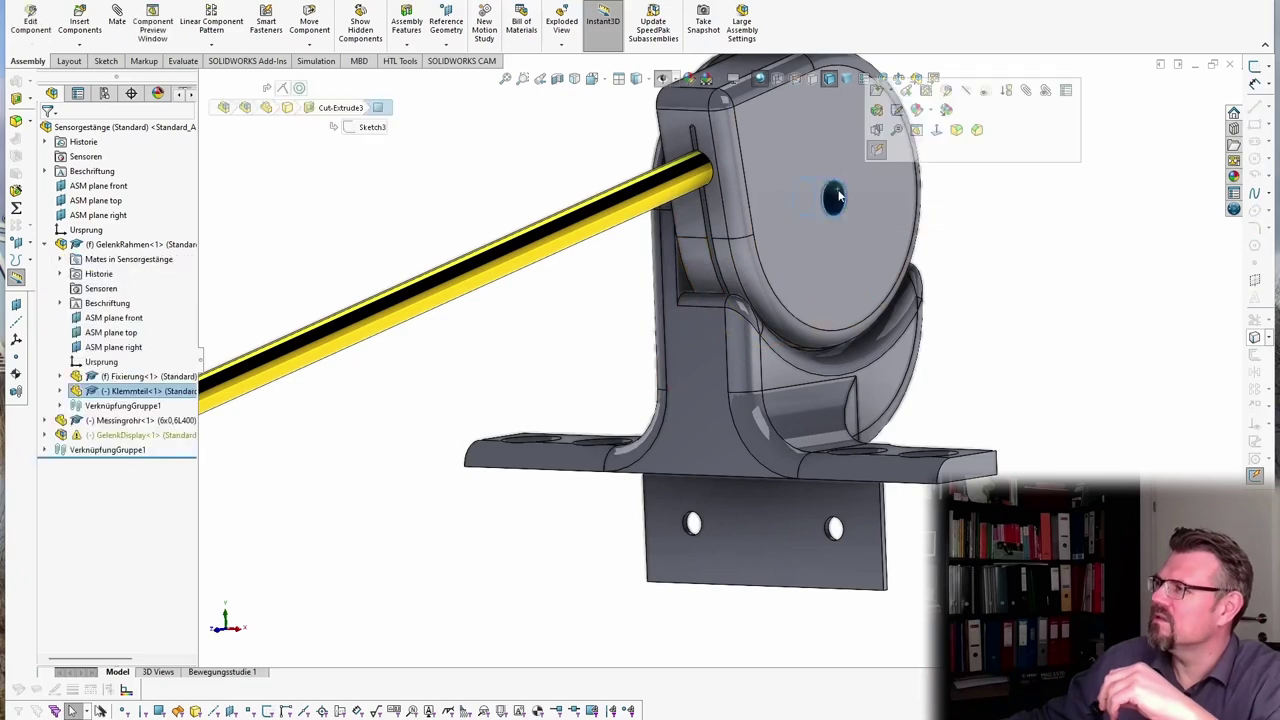
middle_drag(845, 205, 848, 272)
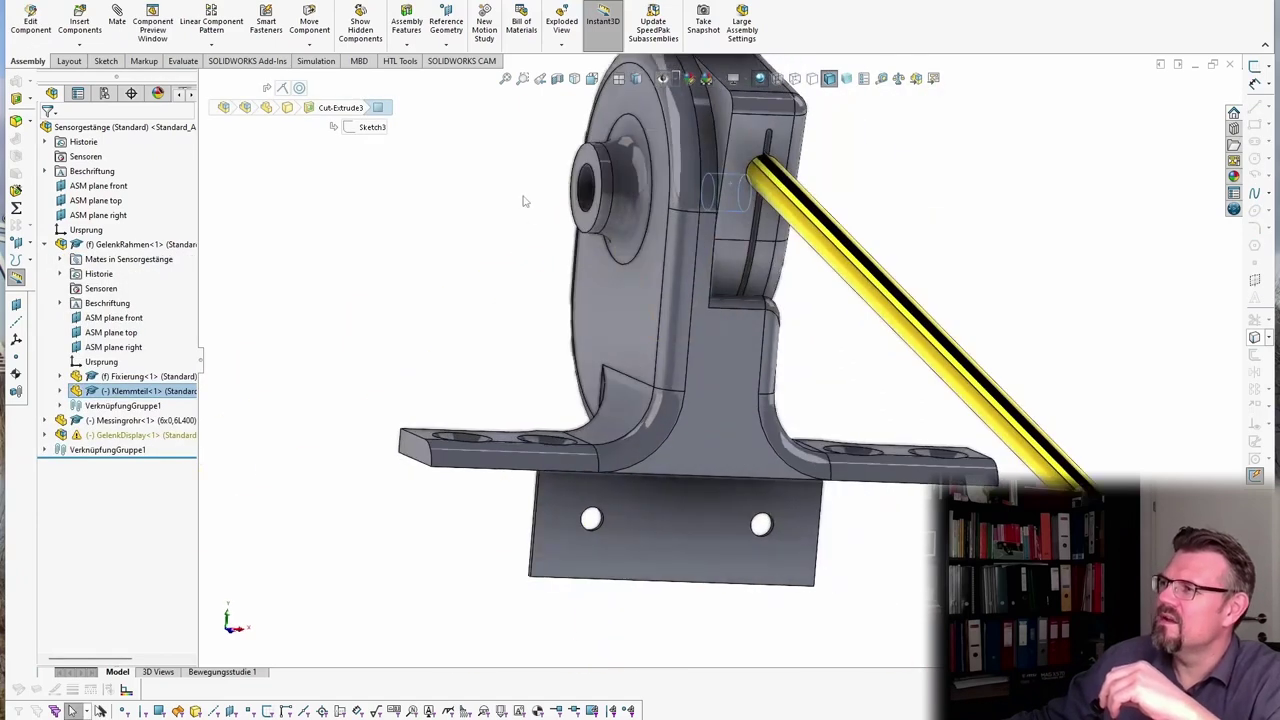
middle_drag(648, 216, 710, 130)
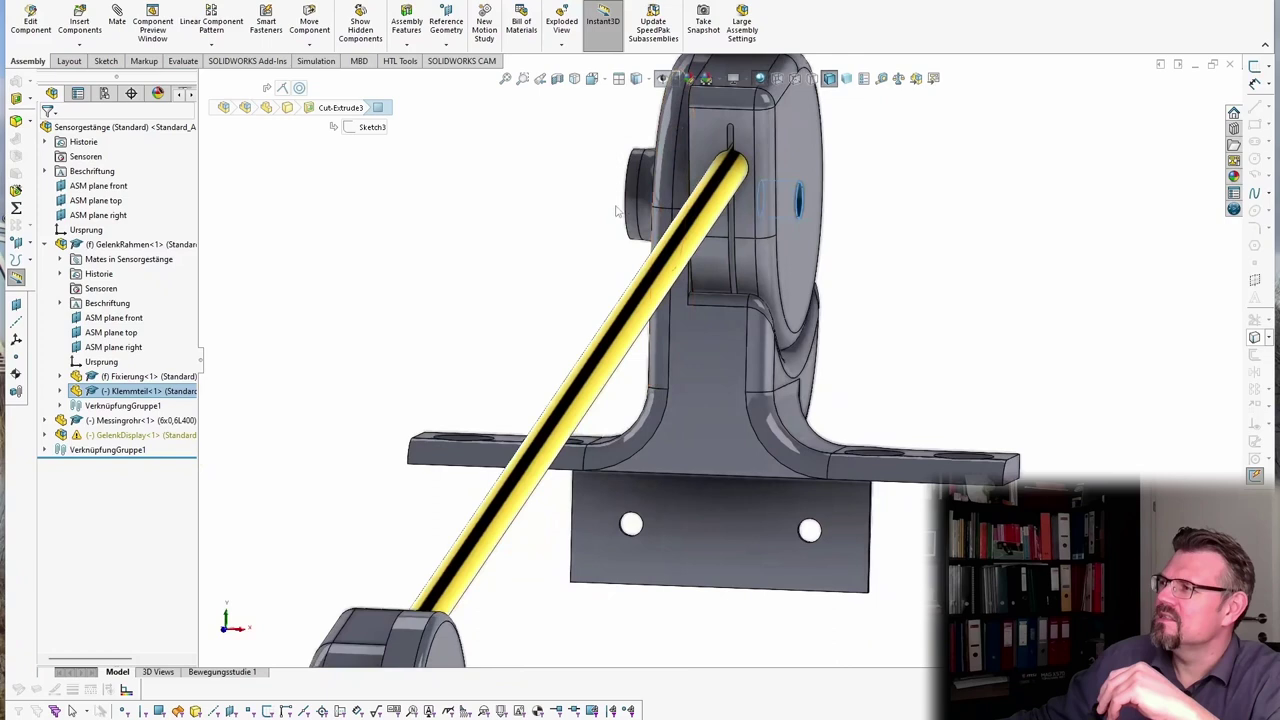
scroll(738, 240, down, 5)
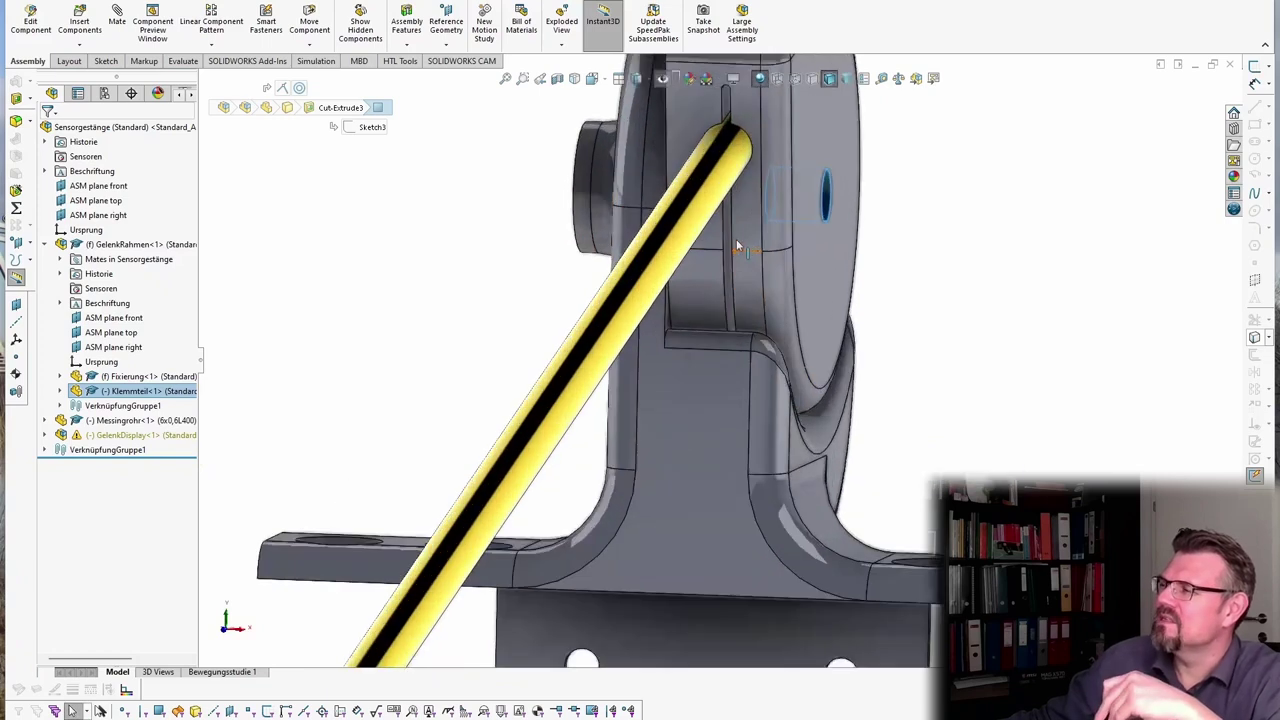
right_click(703, 593)
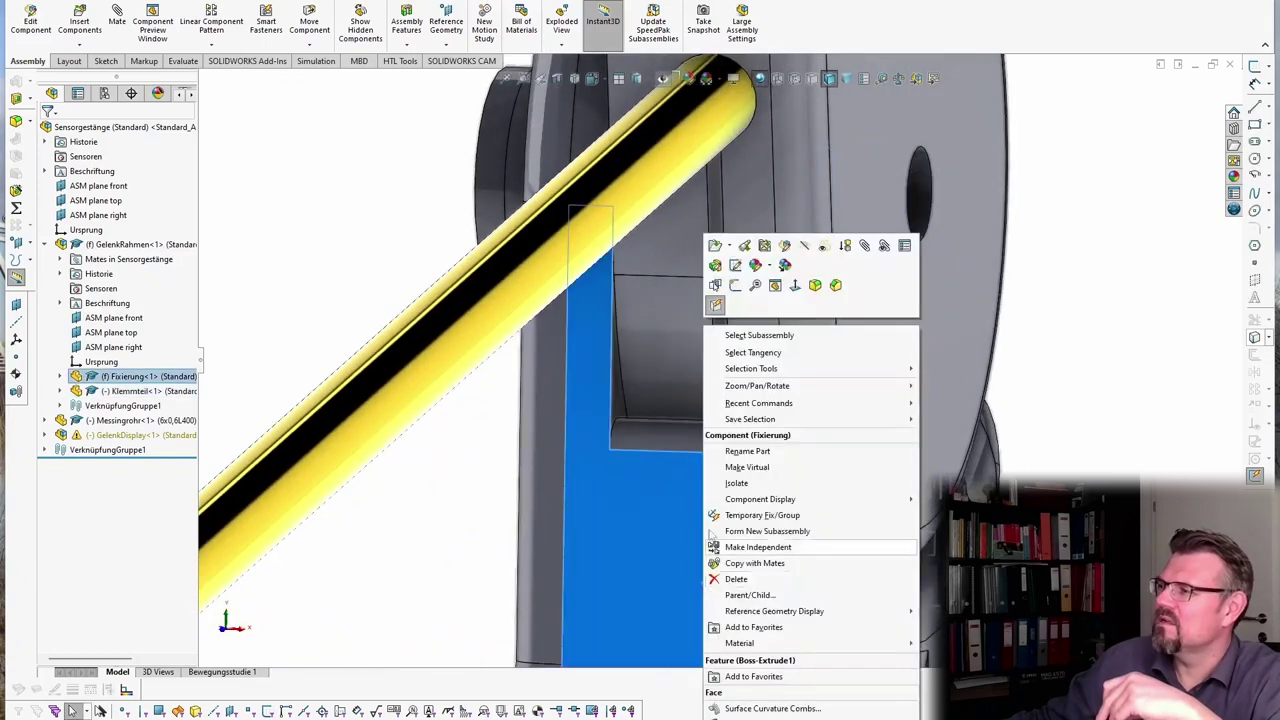
click(785, 246)
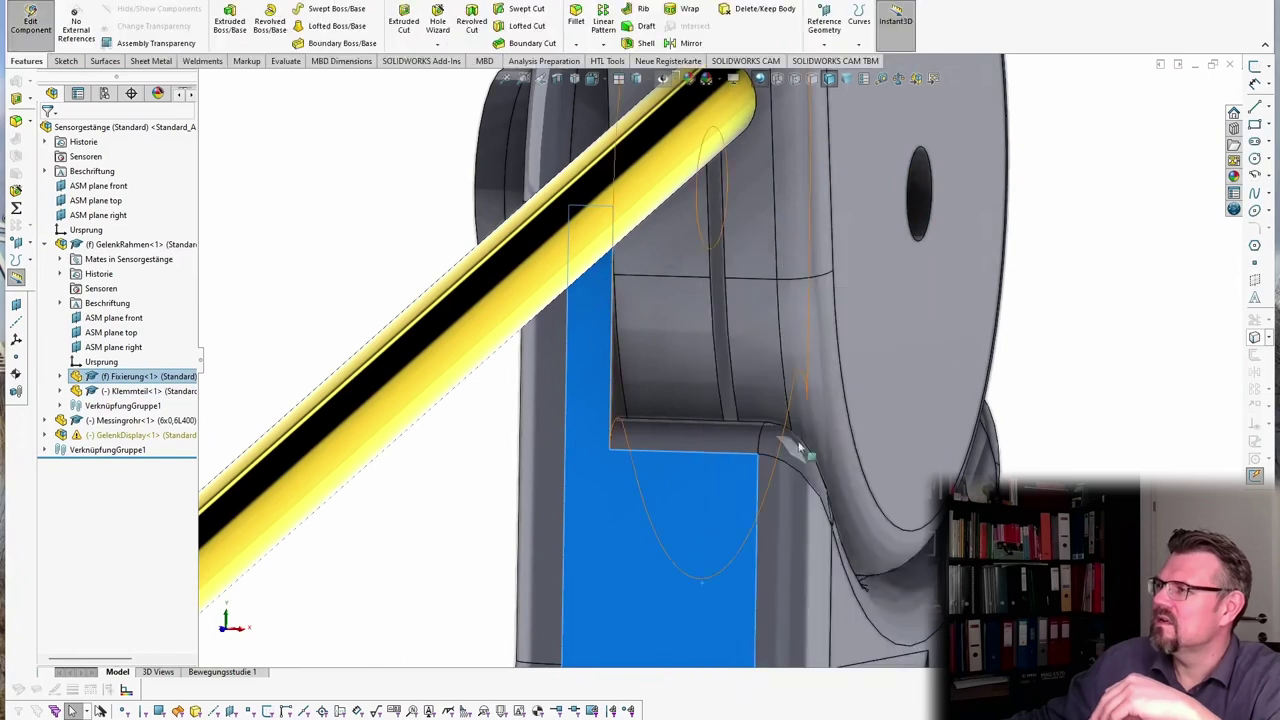
mouse_move(788, 501)
middle_down()
mouse_move(742, 450)
mouse_move(751, 530)
middle_up()
right_click(698, 554)
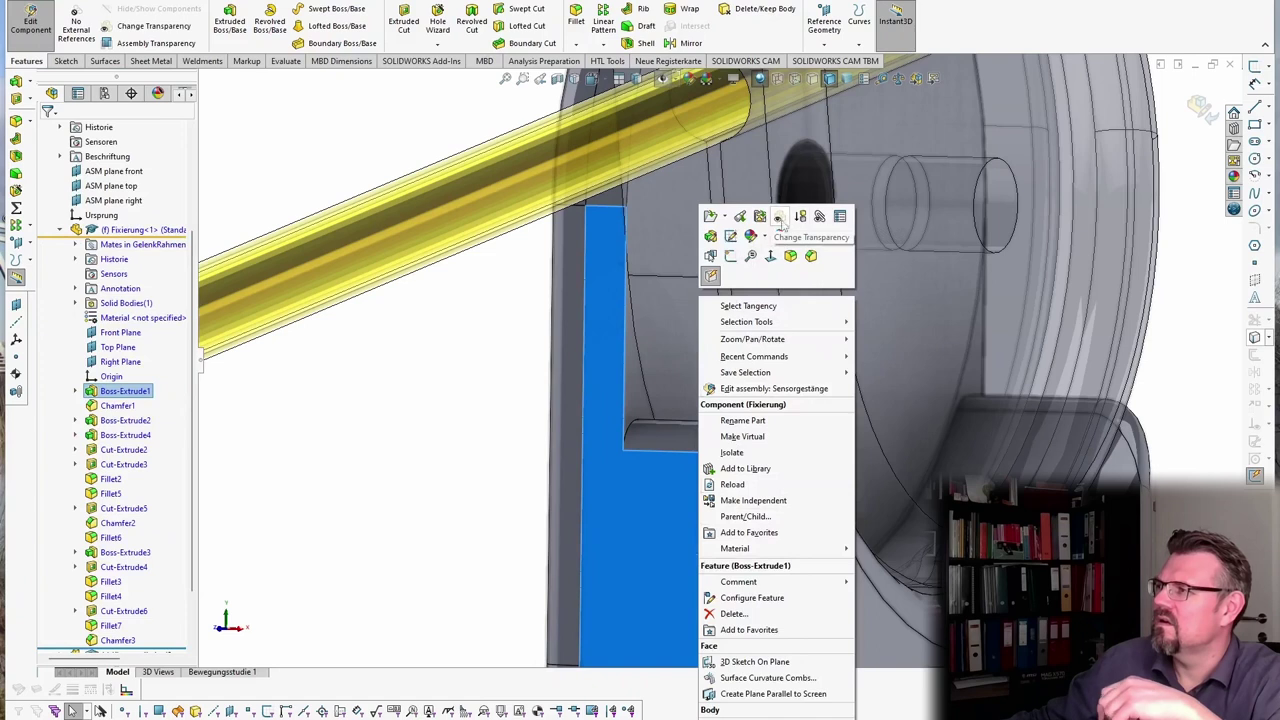
right_click(153, 230)
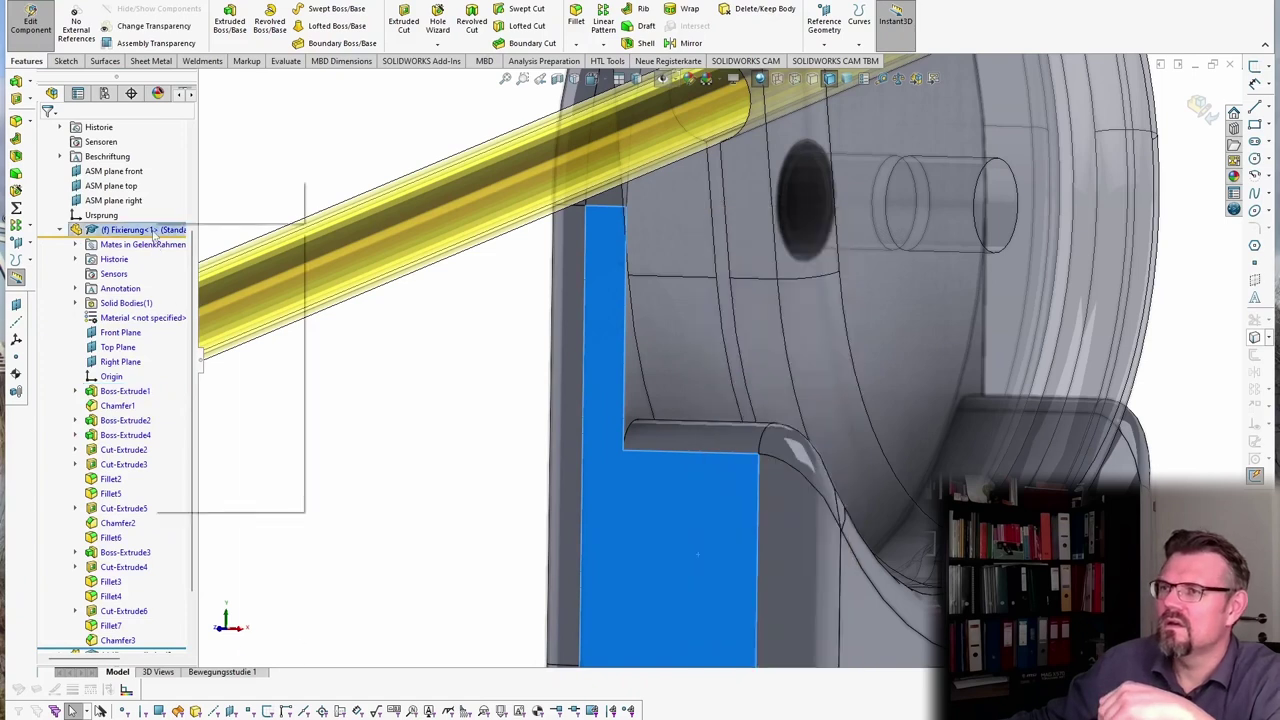
click(497, 358)
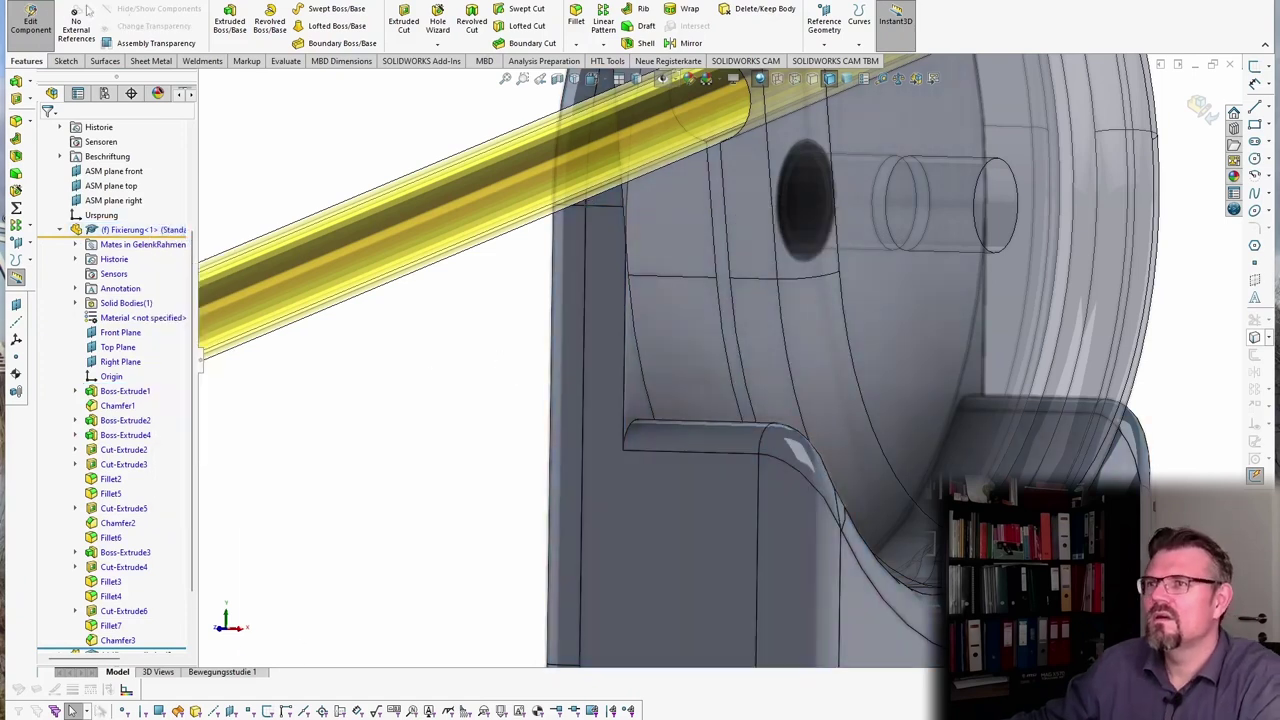
click(30, 20)
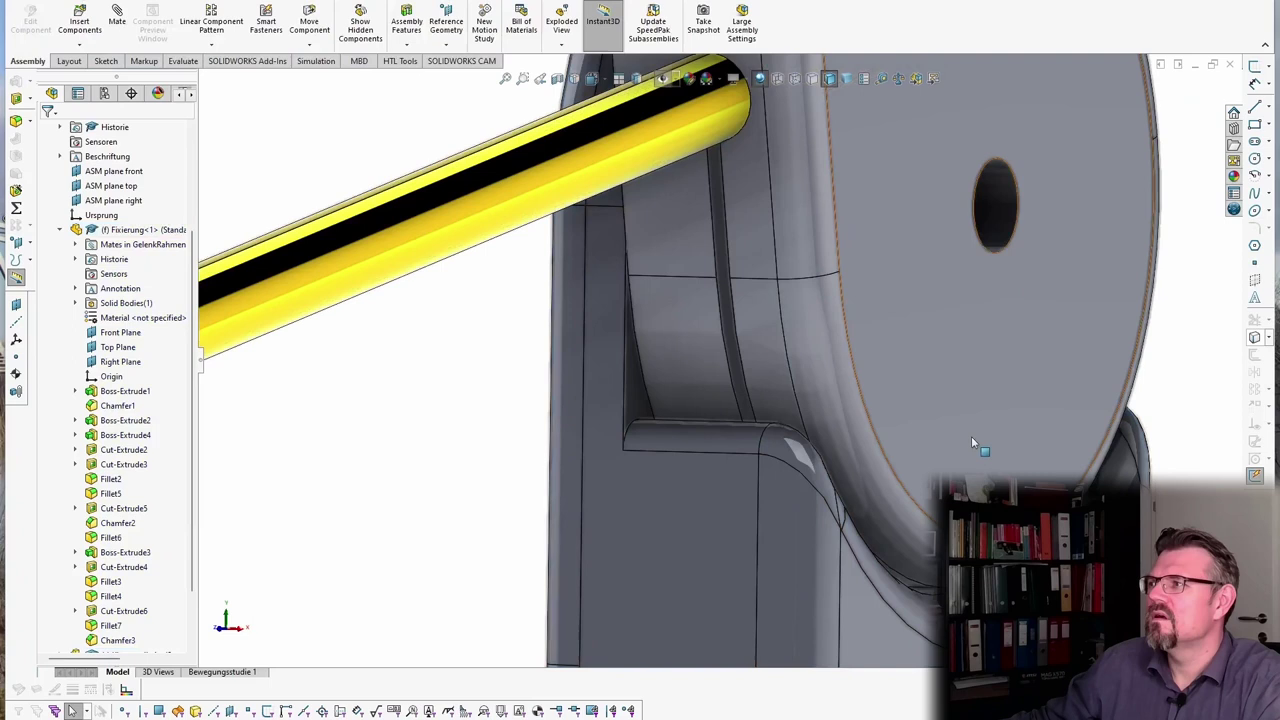
Step: Make the Fixierung component transparent and inspect the Klemmteil's slot and tube opening inside it
right_click(726, 513)
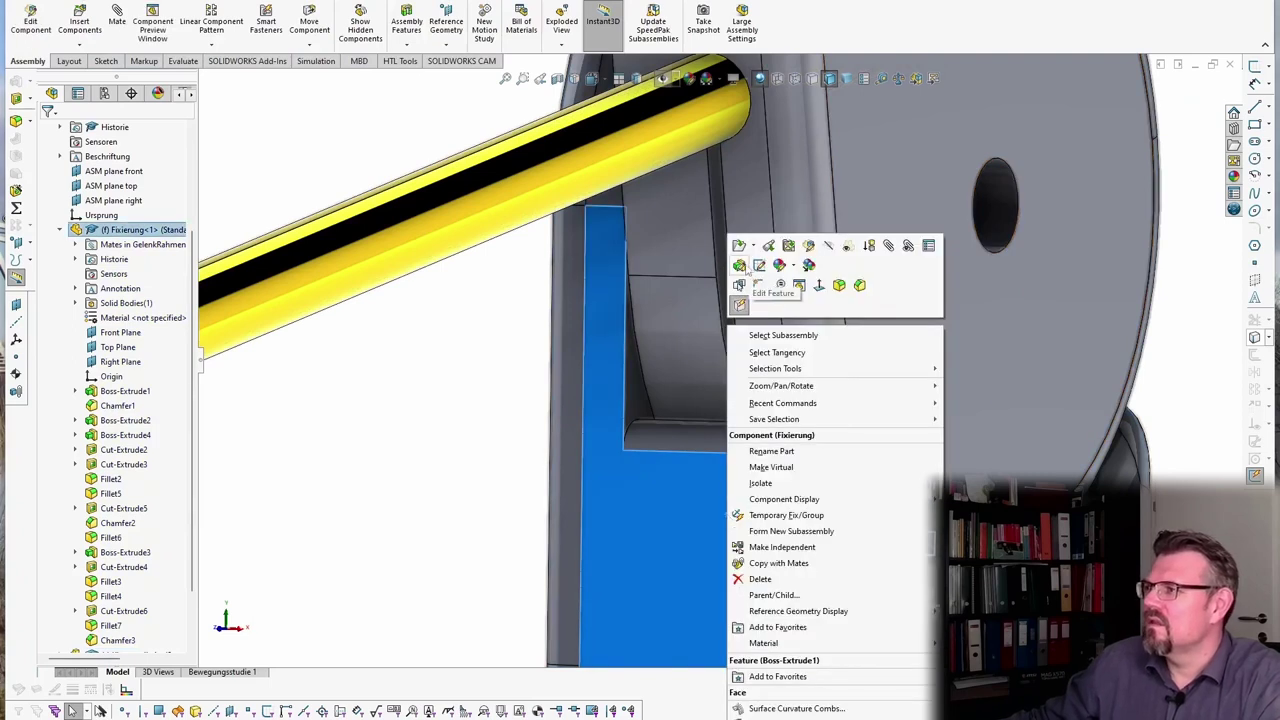
click(849, 247)
click(479, 465)
middle_drag(479, 465, 611, 272)
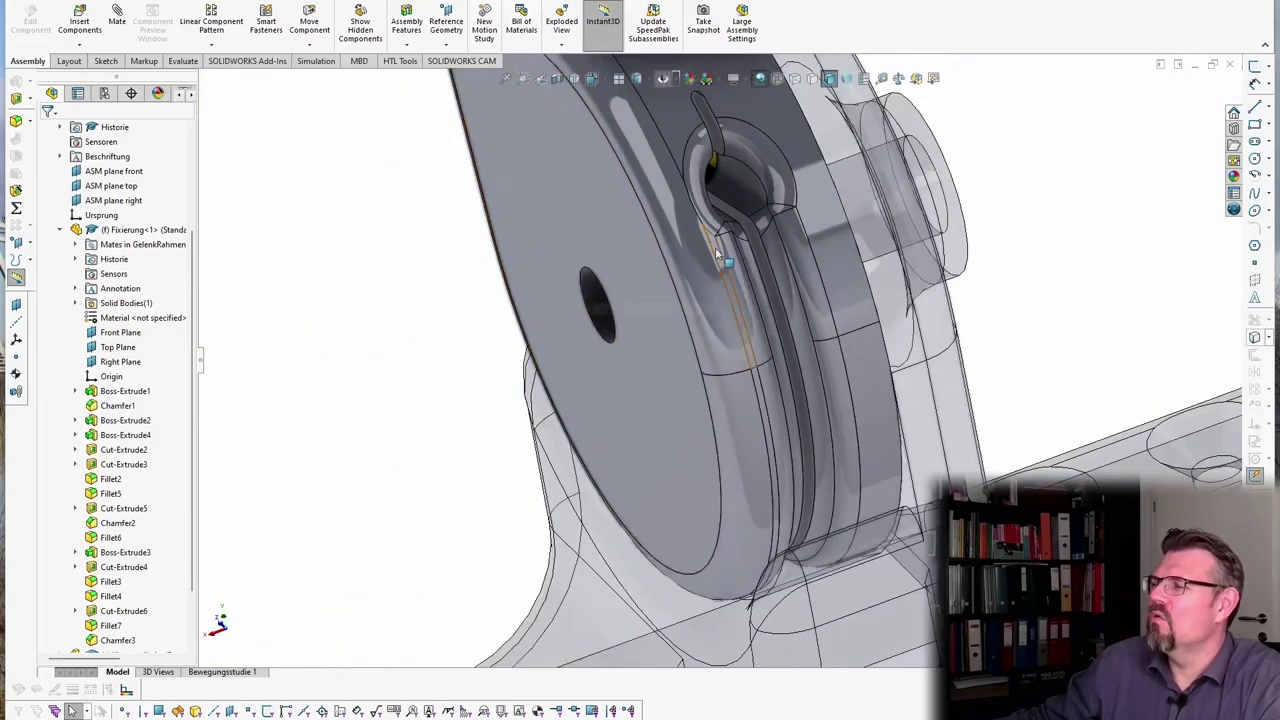
middle_drag(716, 254, 746, 214)
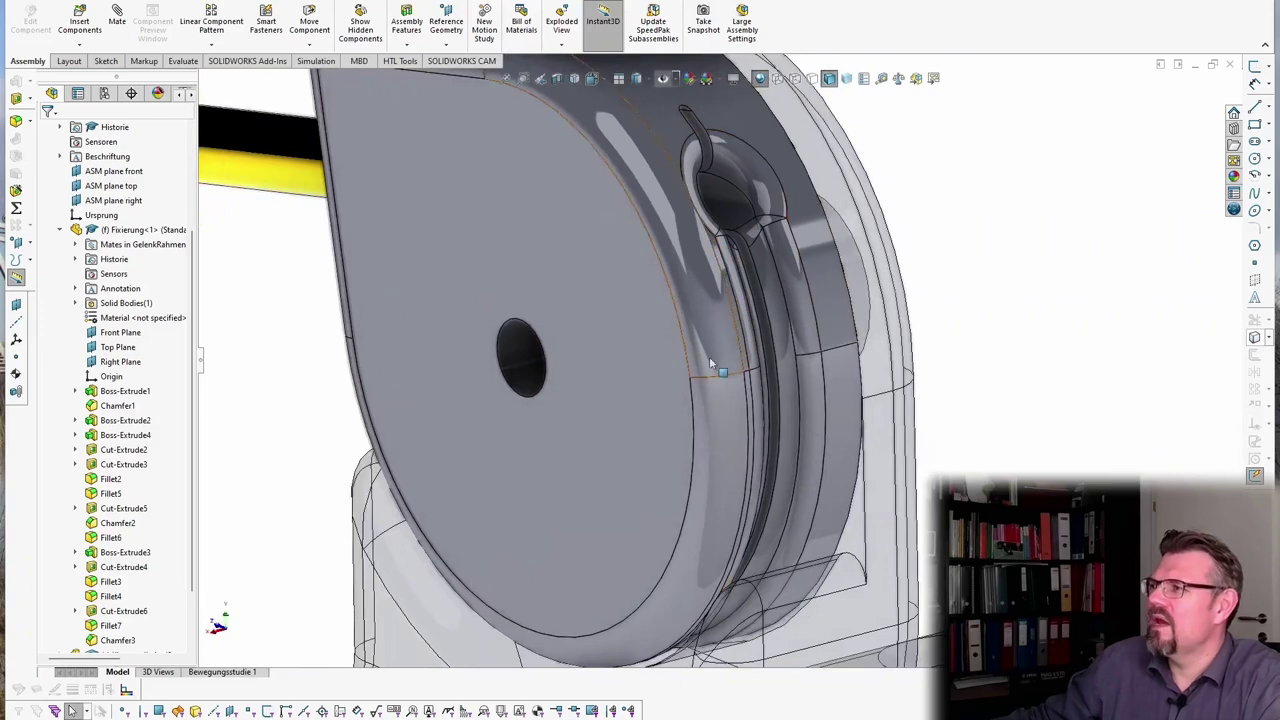
Step: Inspect the Klemmteil's slot and clamping hole, and follow the Messingrohr from the frame joint to the display joint
middle_drag(710, 363, 555, 406)
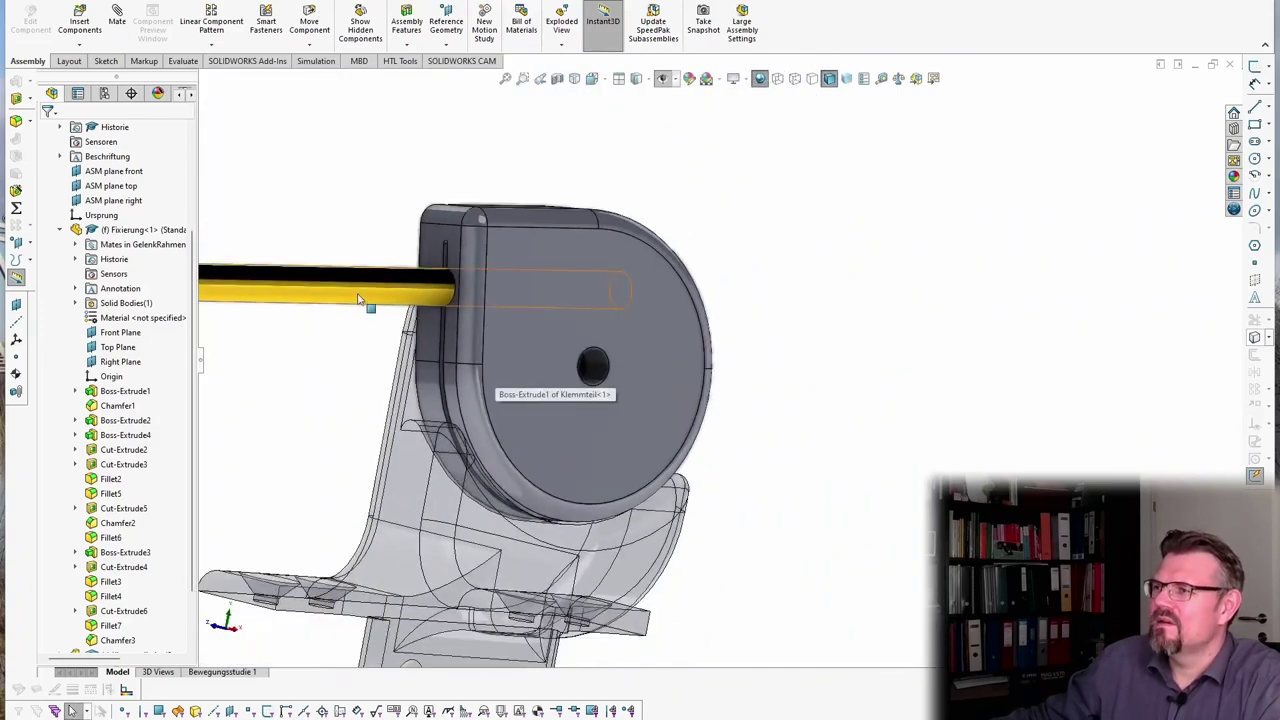
click(420, 290)
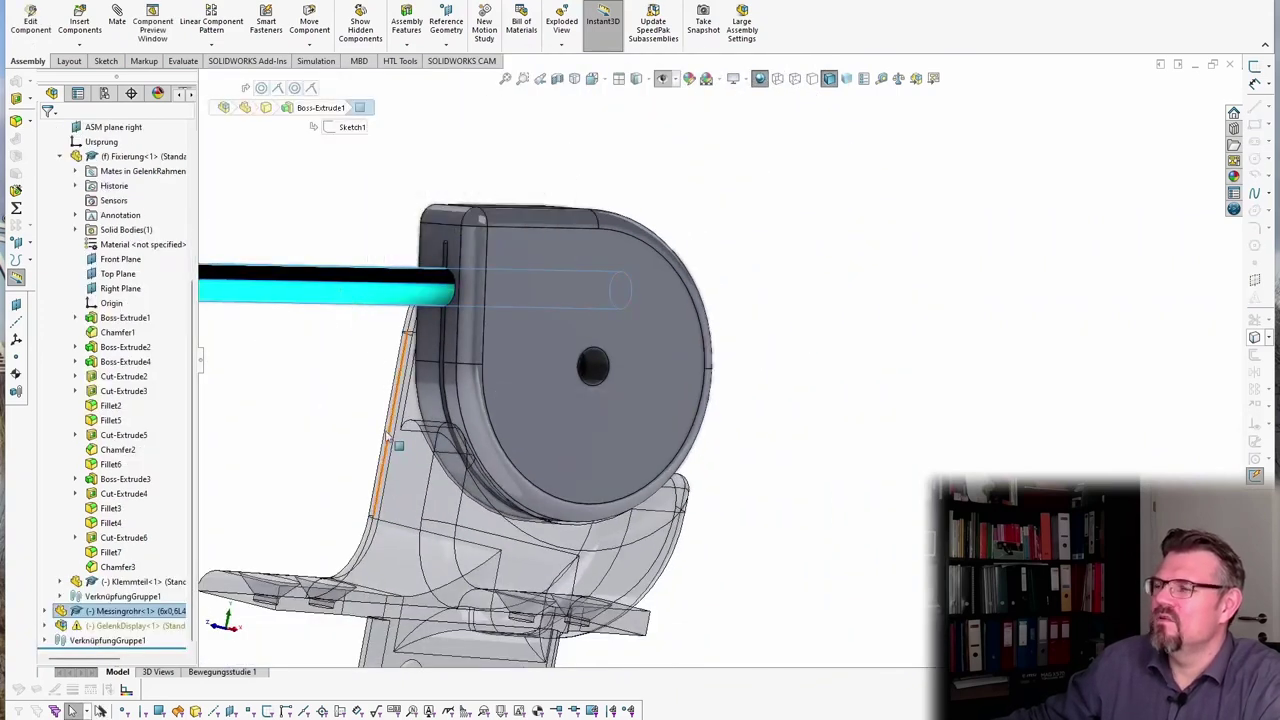
middle_drag(386, 436, 350, 268)
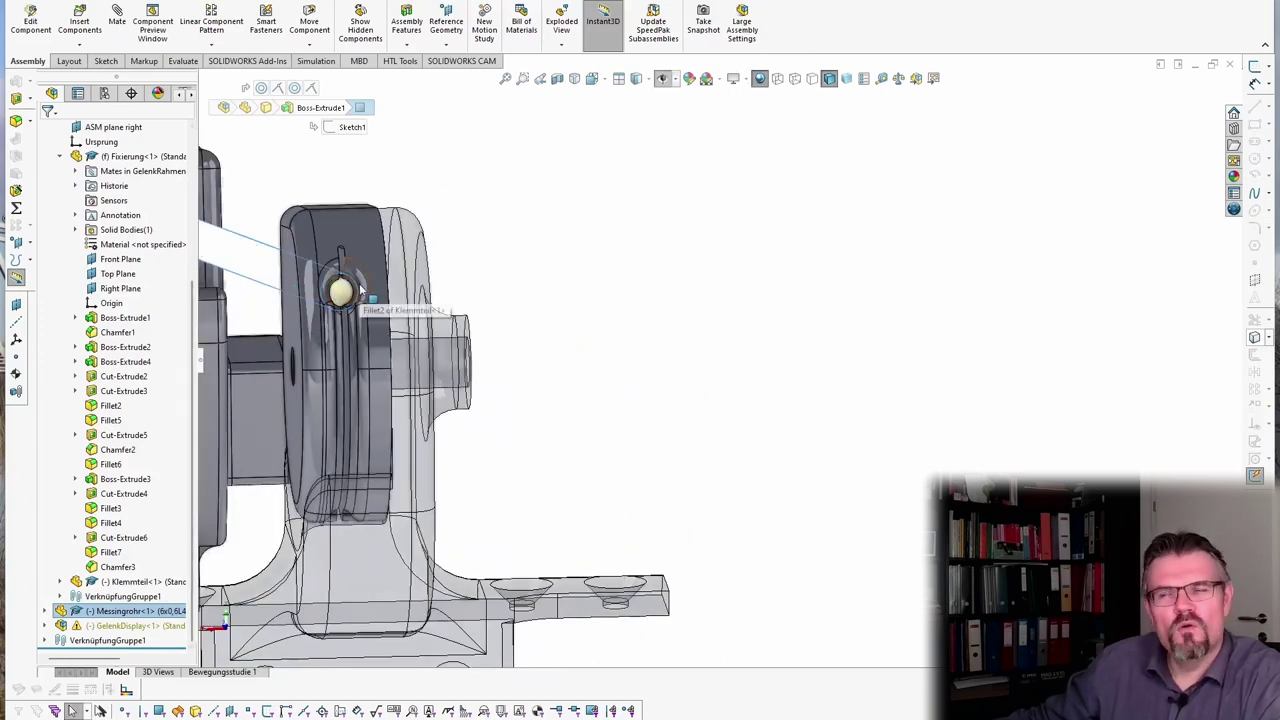
middle_drag(358, 310, 366, 358)
scroll(385, 416, up, 4)
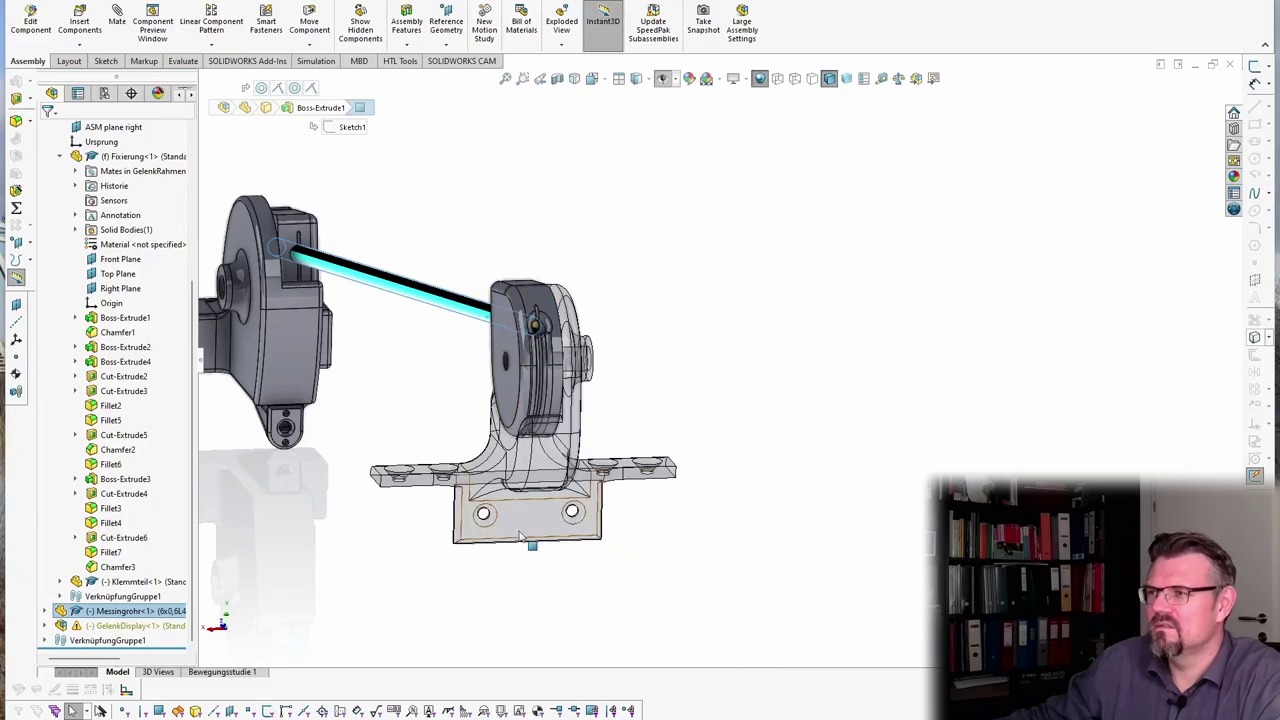
middle_drag(531, 543, 517, 532)
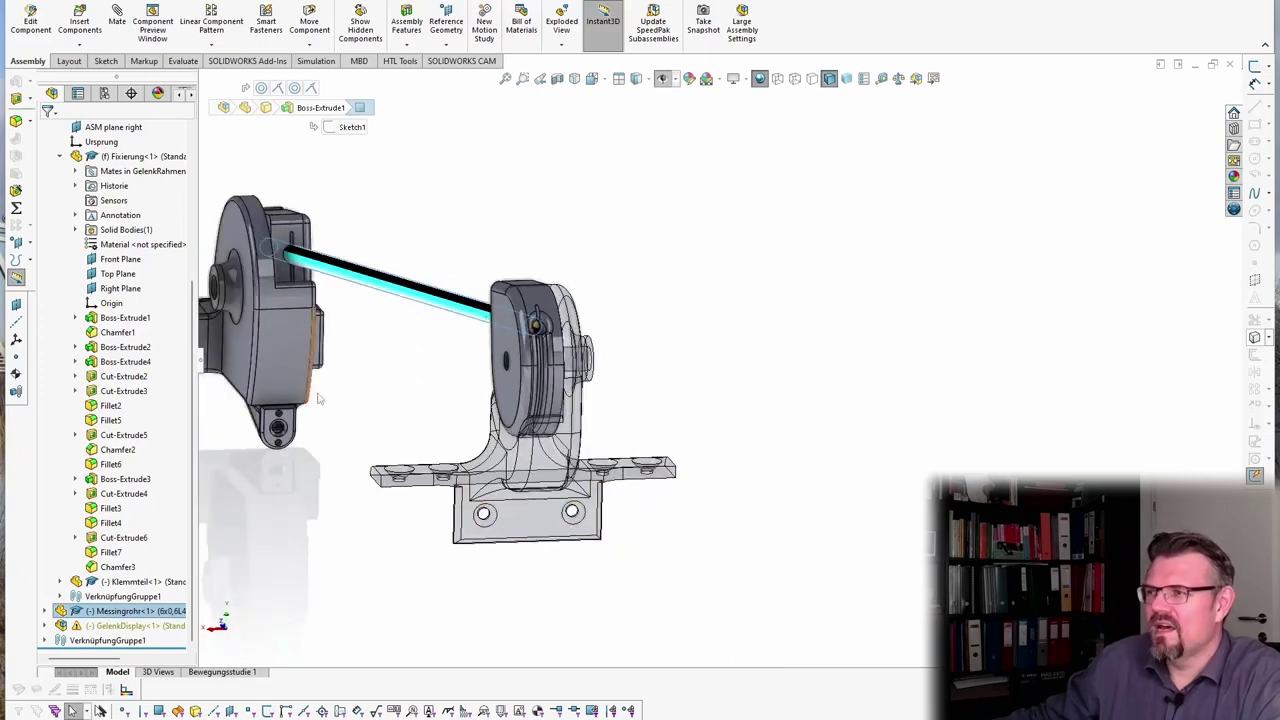
middle_drag(318, 398, 637, 532)
scroll(475, 419, up, 4)
scroll(531, 338, down, 1)
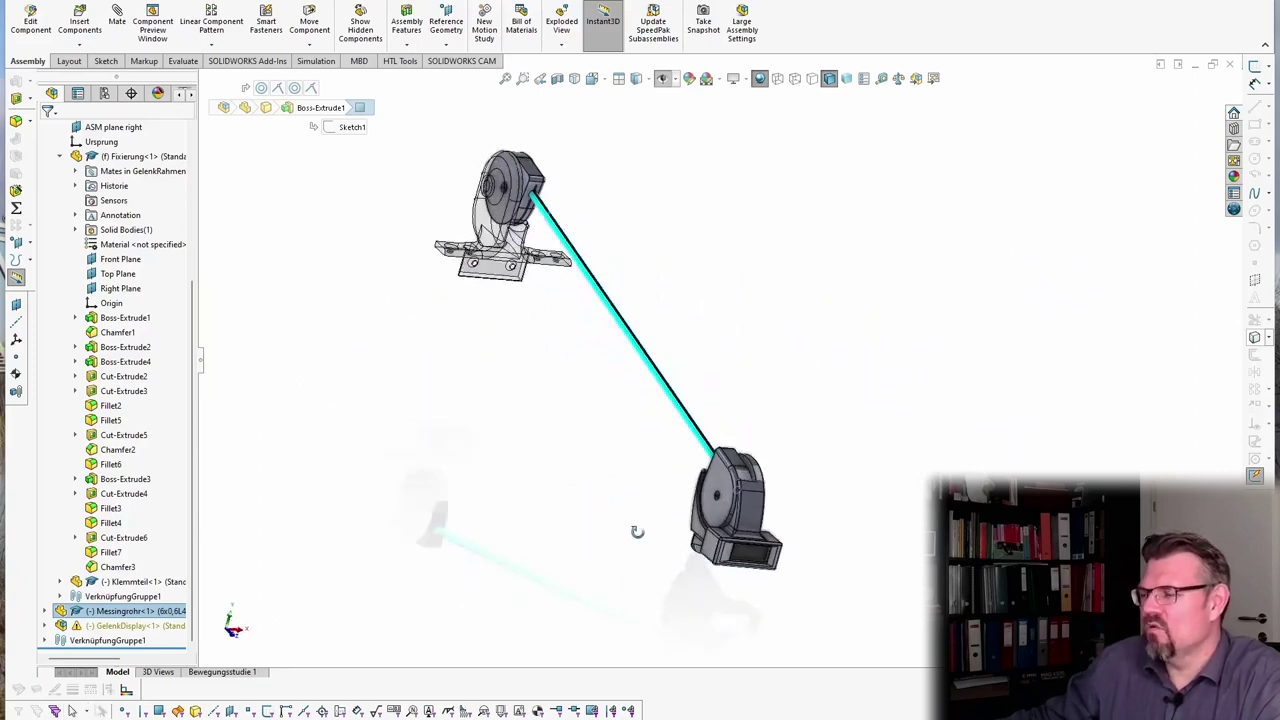
Step: Examine the GelenkDisplay joint from both sides, including its Klemmteil face and the bearing boss
scroll(718, 494, down, 5)
click(735, 494)
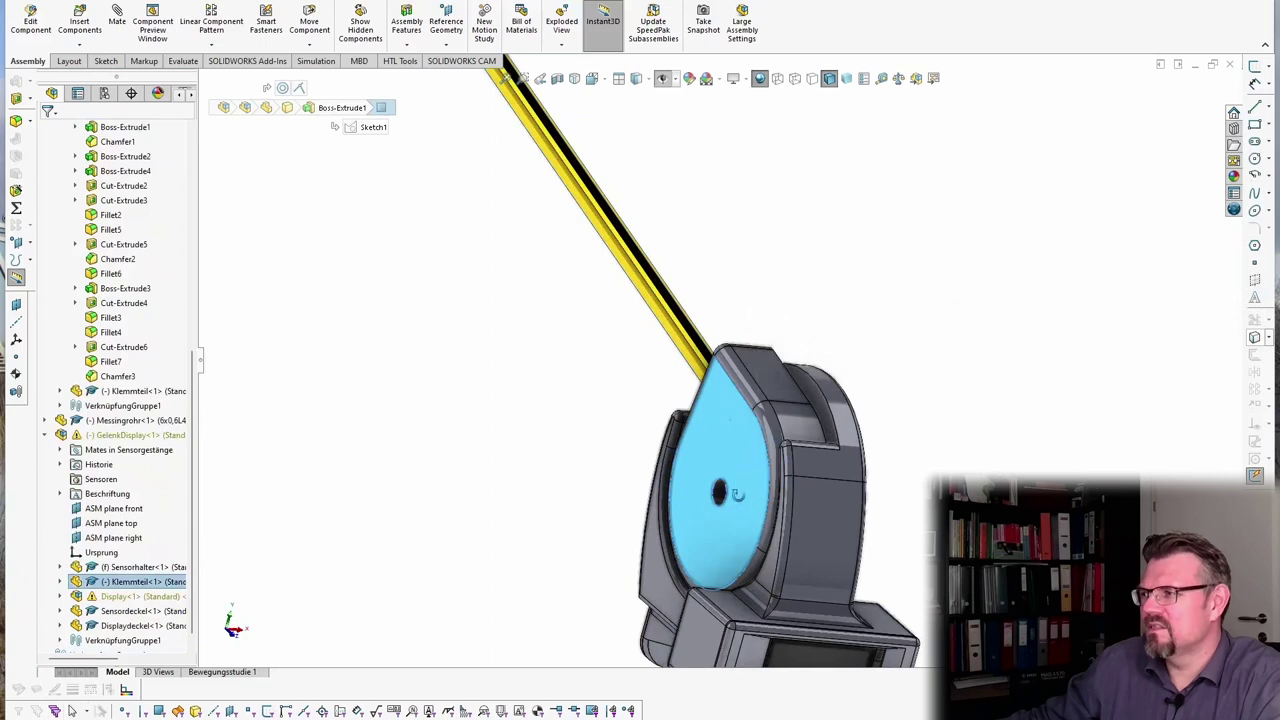
middle_drag(738, 495, 634, 514)
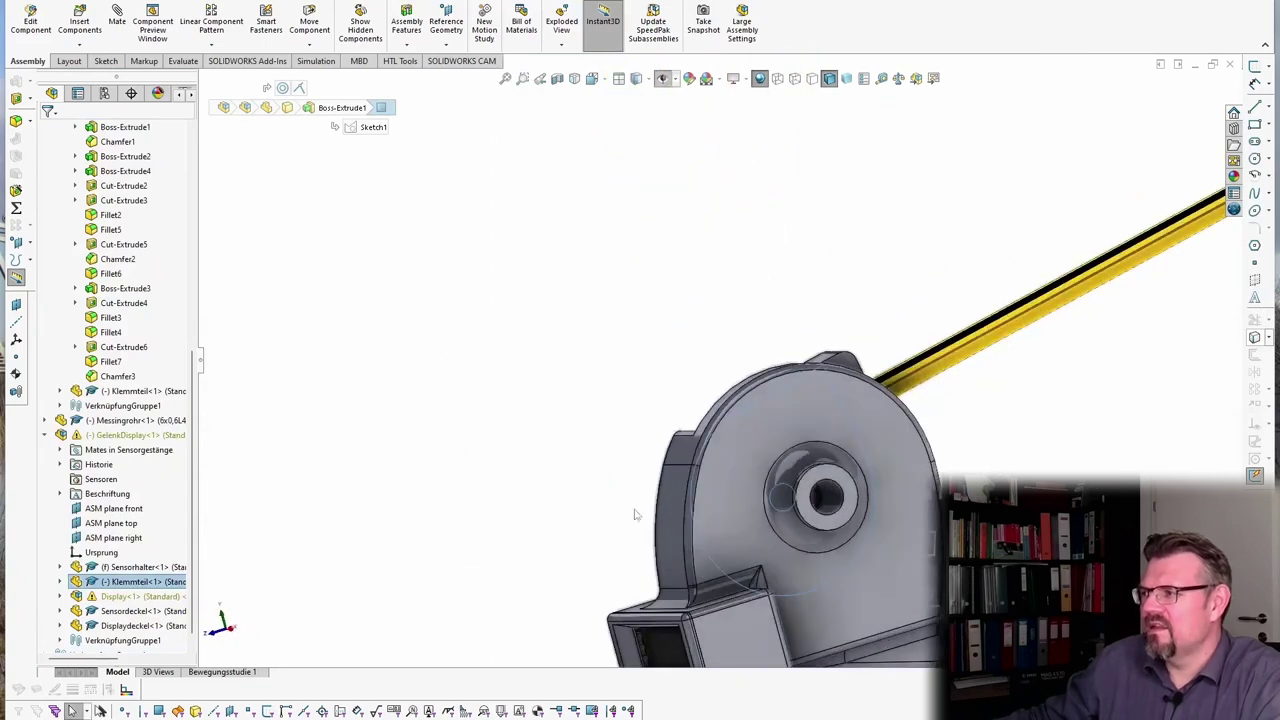
click(746, 517)
middle_drag(746, 517, 772, 525)
Step: Inspect the display window and the housing around it on the GelenkDisplay joint from several angles
scroll(681, 631, down, 5)
middle_drag(700, 625, 766, 554)
scroll(800, 600, down, 1)
click(1168, 448)
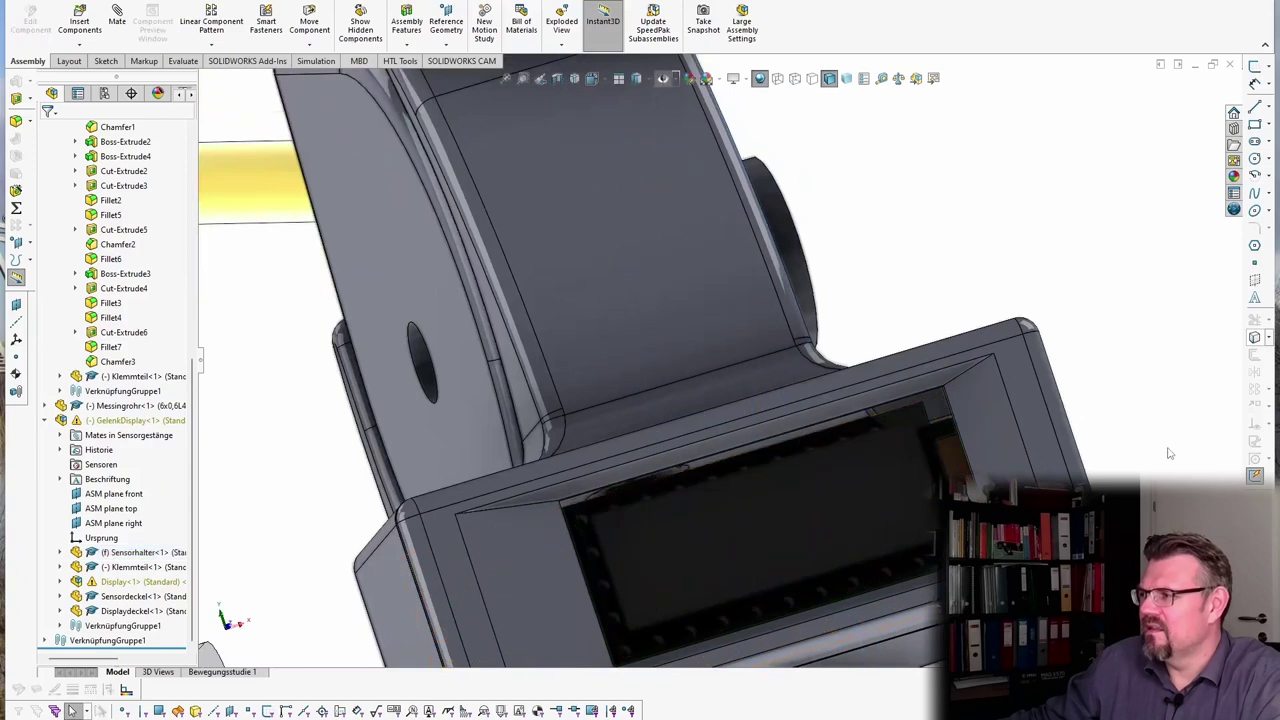
middle_drag(1168, 453, 870, 520)
scroll(1134, 429, up, 3)
scroll(852, 548, up, 3)
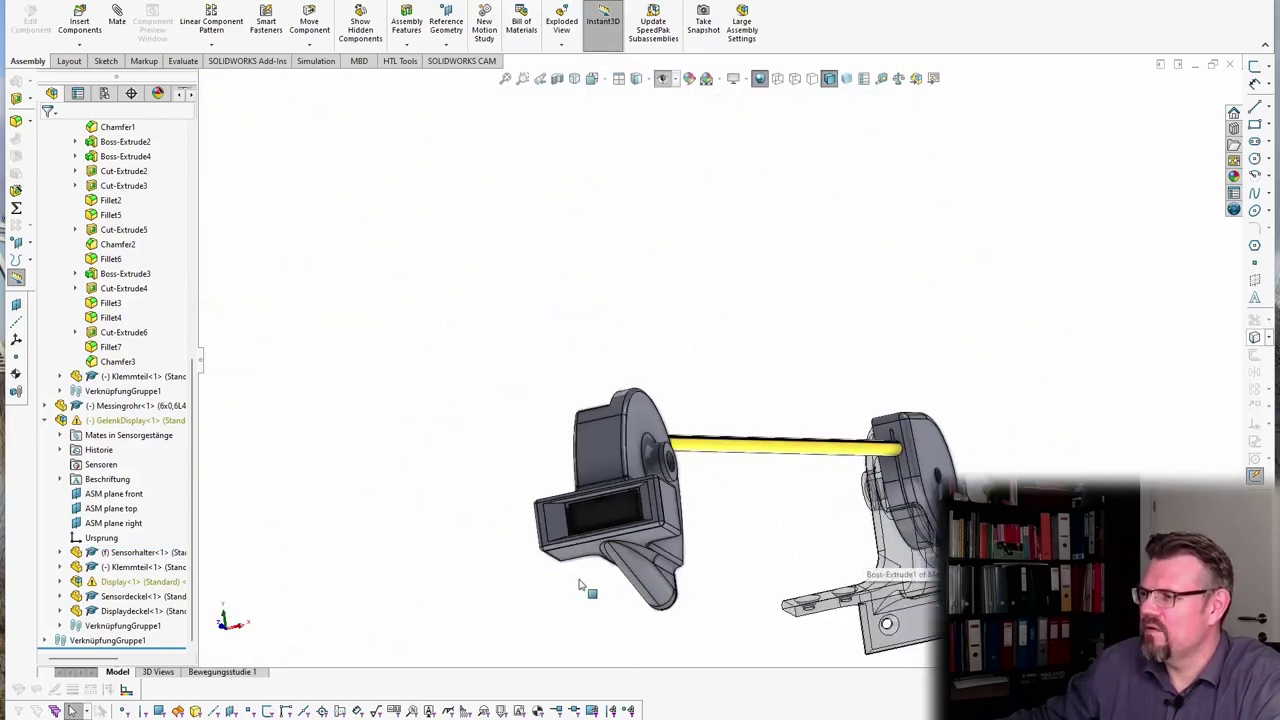
scroll(590, 576, down, 5)
middle_drag(630, 548, 684, 528)
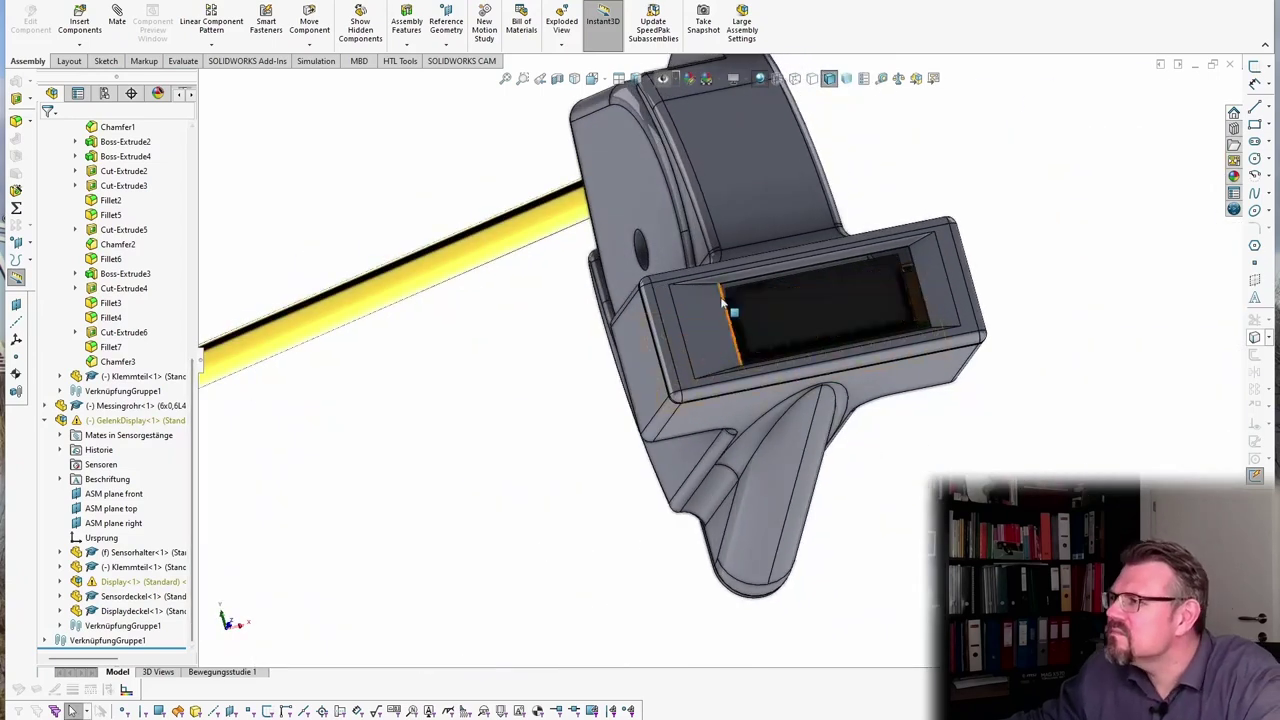
Step: Examine the Sensordeckel on the back of the display joint, with its central sensor opening and two screw holes
middle_drag(990, 480, 750, 498)
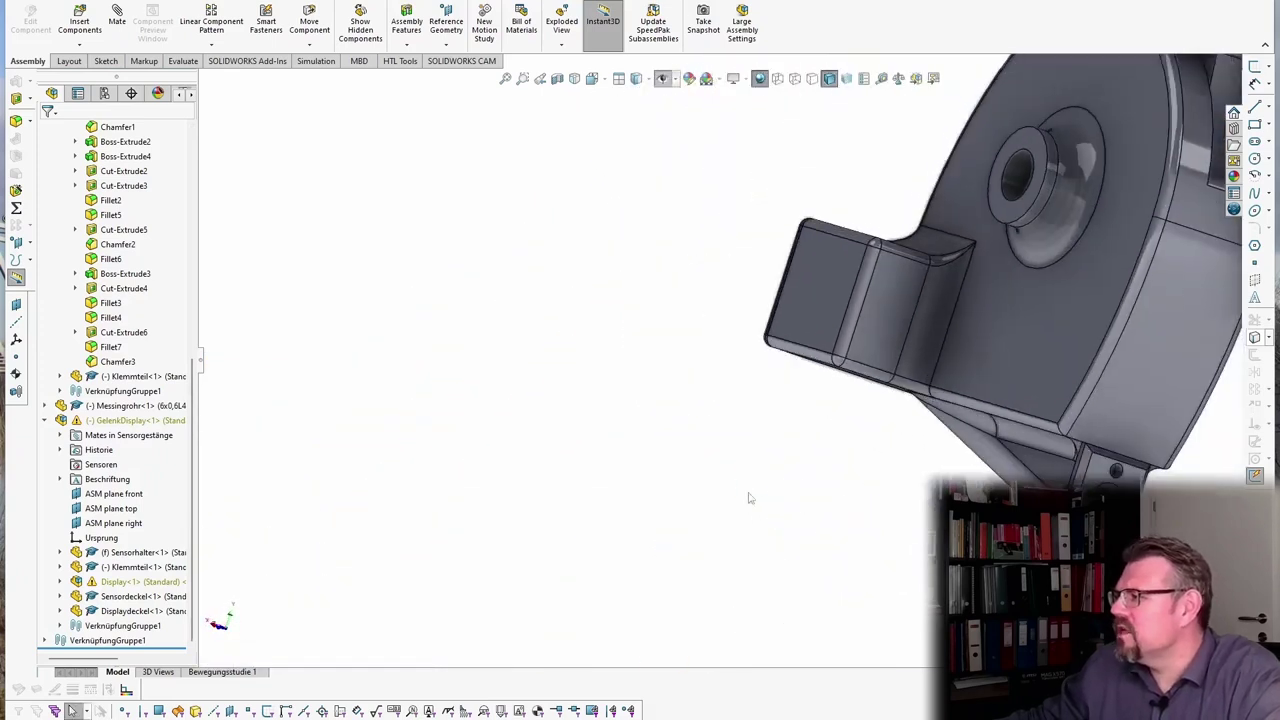
scroll(1125, 485, down, 5)
mouse_move(1125, 485)
middle_down()
mouse_move(1150, 495)
mouse_move(1120, 482)
middle_up()
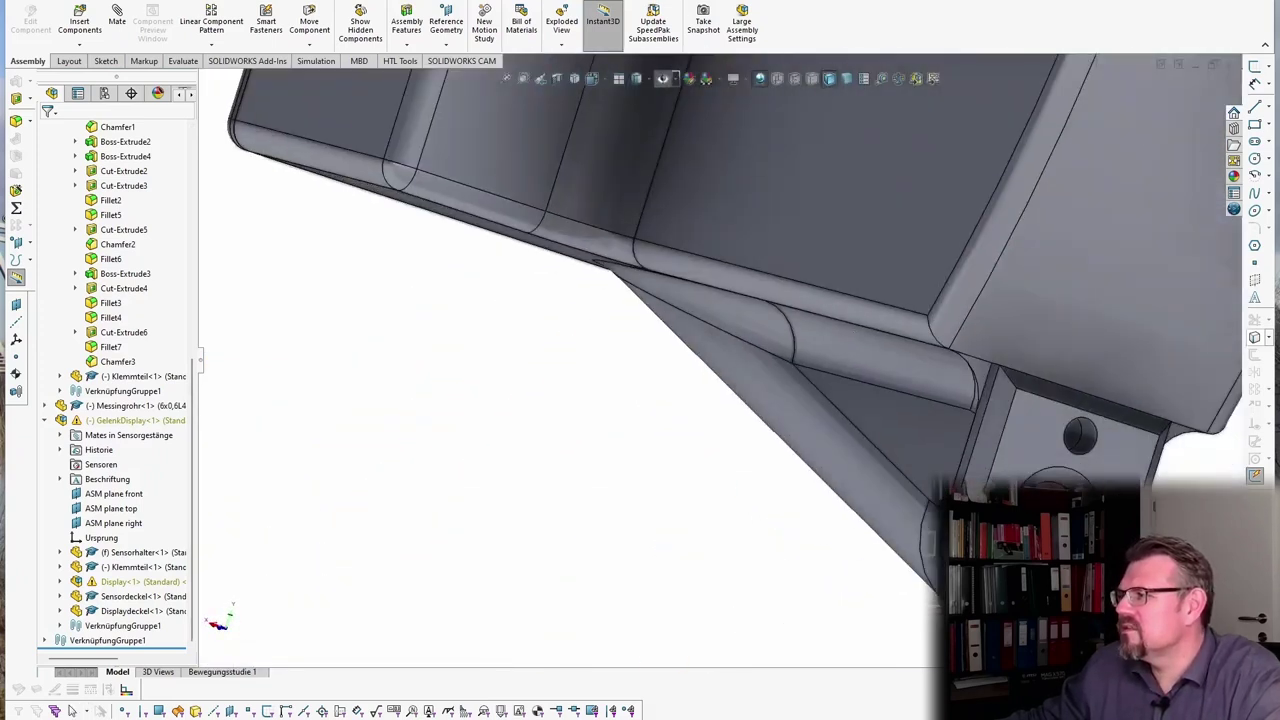
drag(1055, 478, 1007, 457)
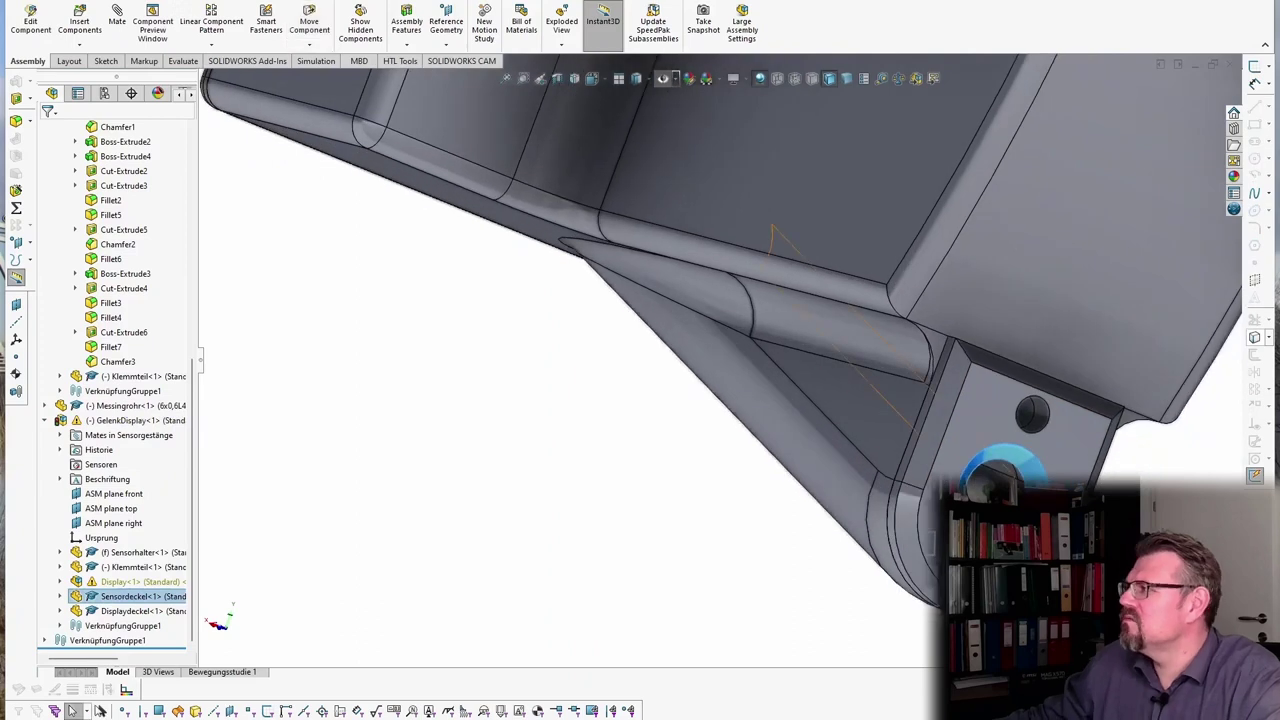
scroll(1135, 540, down, 3)
scroll(720, 365, up, 6)
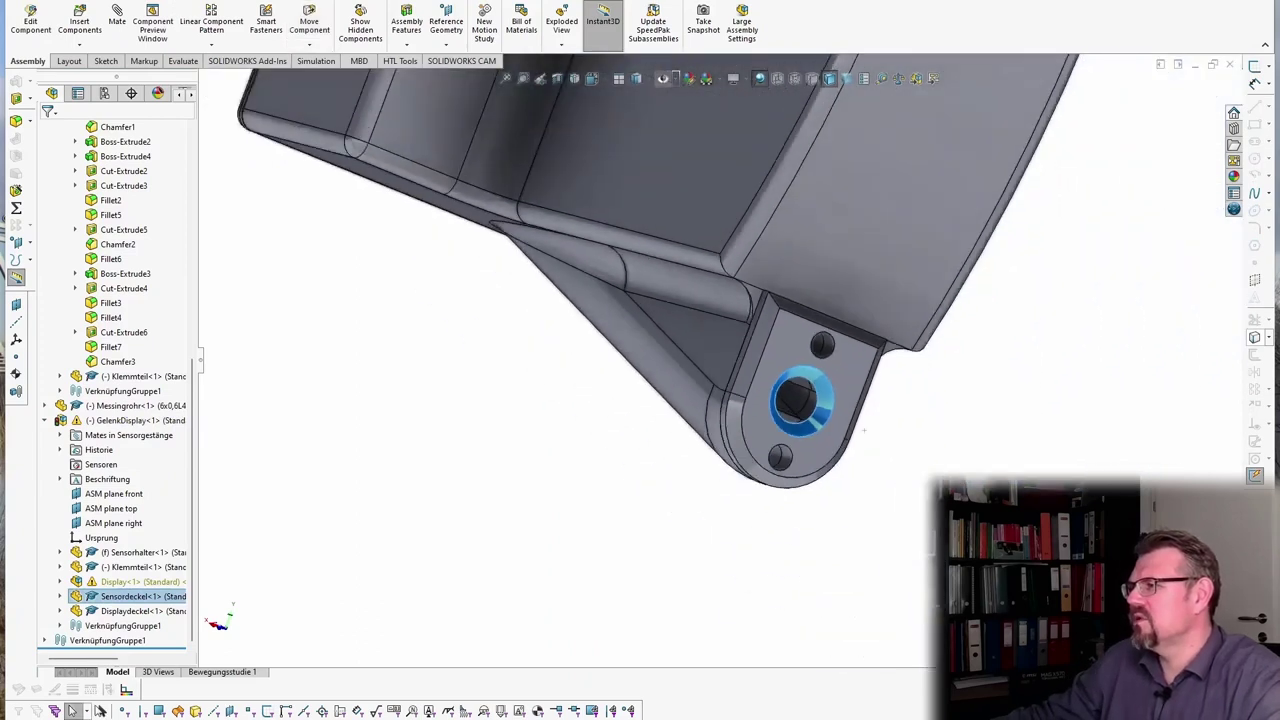
scroll(720, 365, up, 1)
Step: Make the Sensordeckel component transparent and look at the sensor recess behind it
click(788, 372)
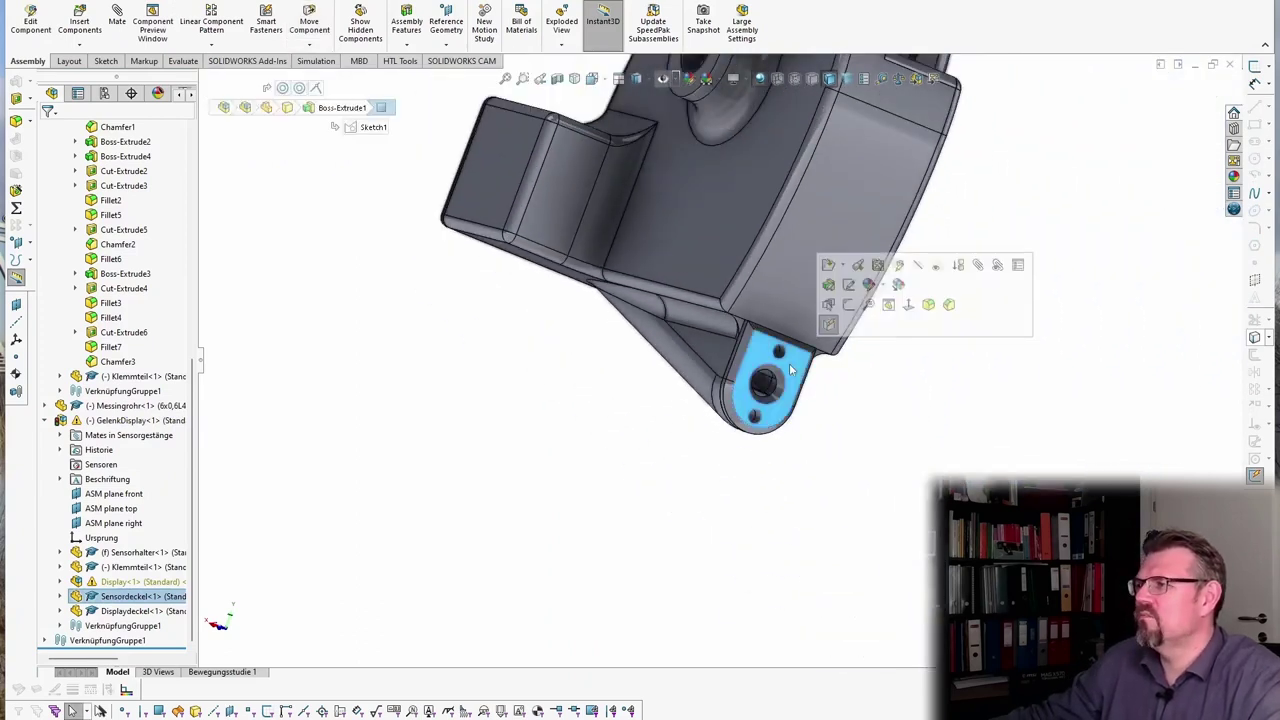
right_click(788, 372)
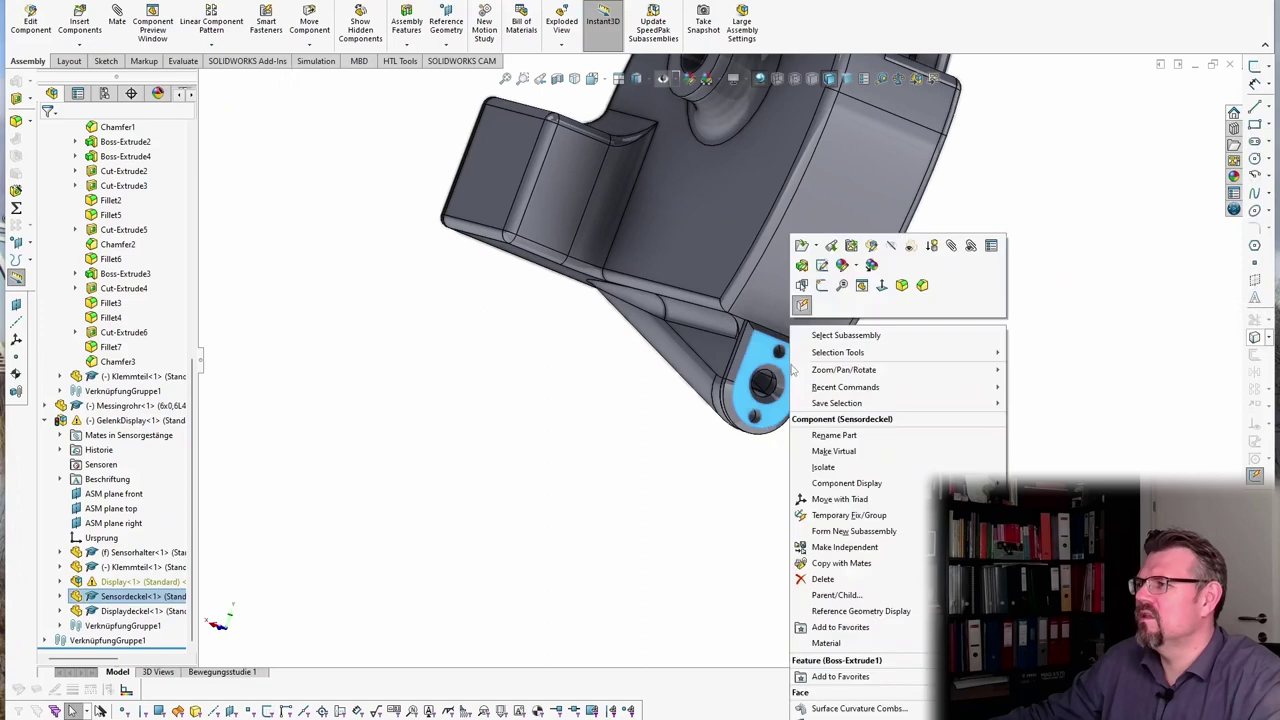
click(909, 247)
click(633, 490)
middle_drag(671, 504, 628, 468)
Step: Make the Sensorhalter component transparent and inspect the display circuit board inside the housing
right_click(786, 203)
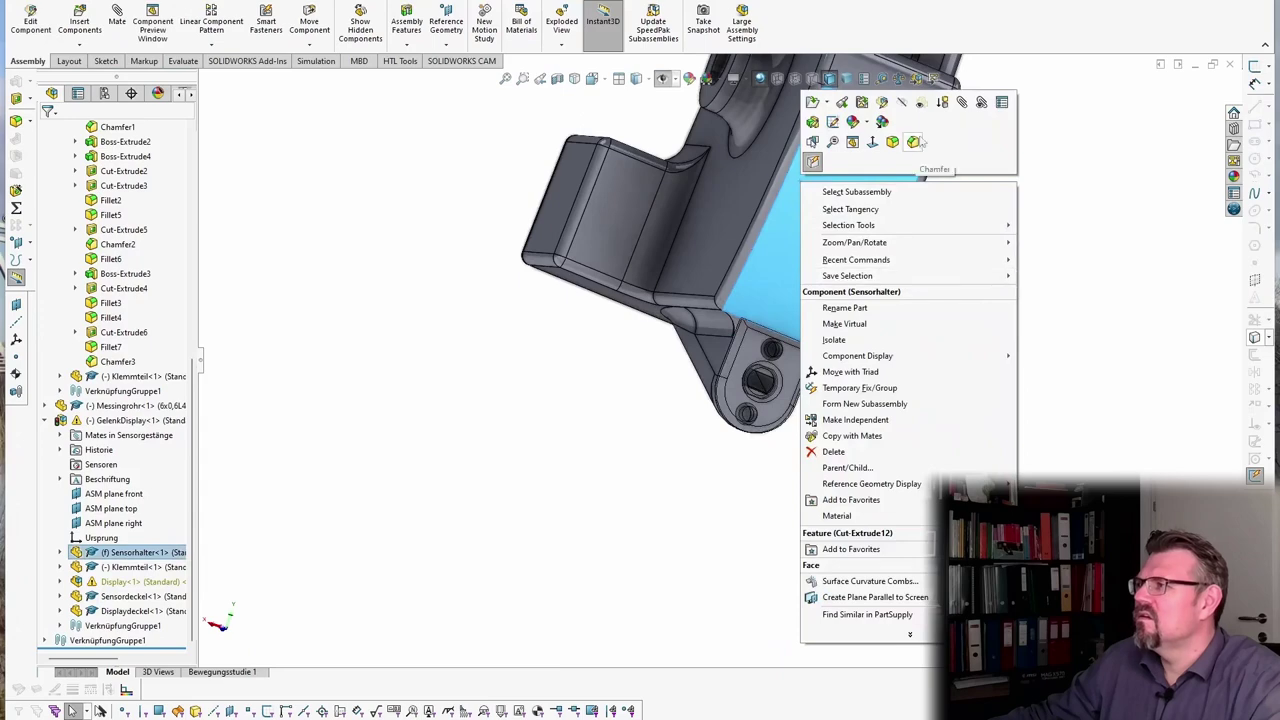
click(921, 104)
middle_drag(617, 393, 741, 465)
middle_drag(748, 487, 797, 225)
scroll(756, 162, down, 5)
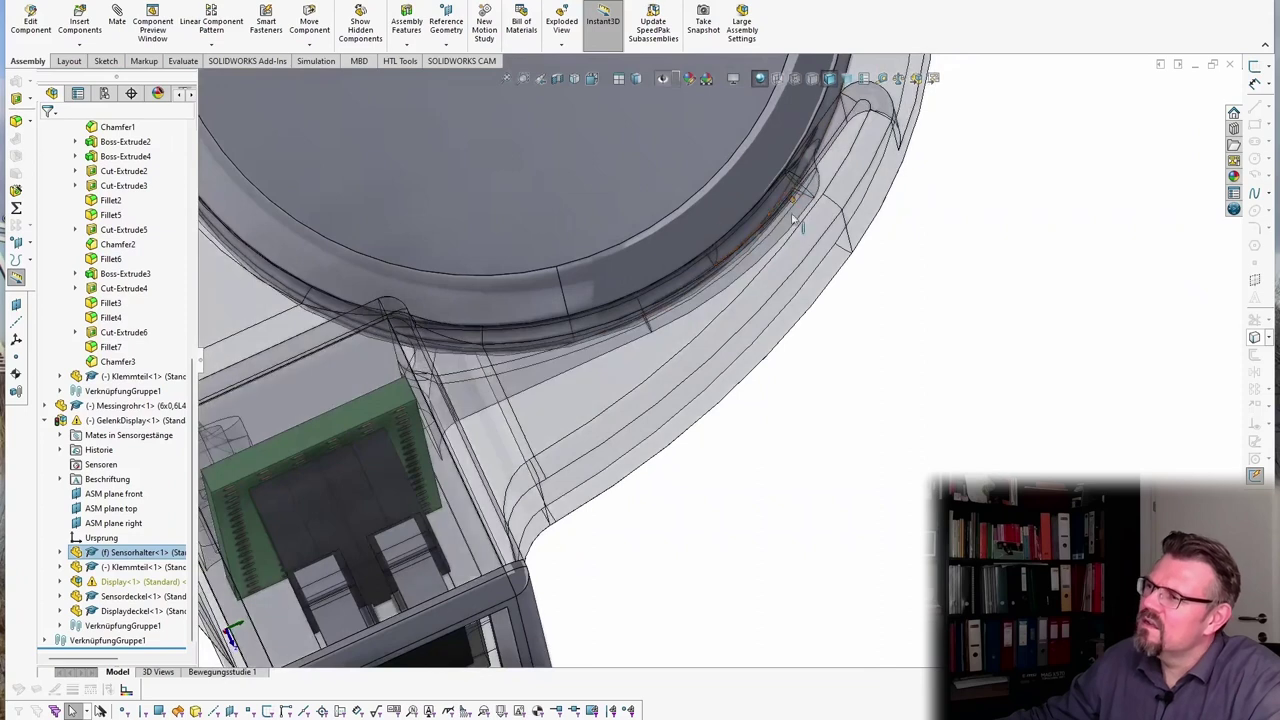
Step: Hide the Klemmteil of the GelenkDisplay joint to expose the Sensorhalter's inner seat around the brass tube end
middle_drag(690, 297, 601, 212)
right_click(601, 212)
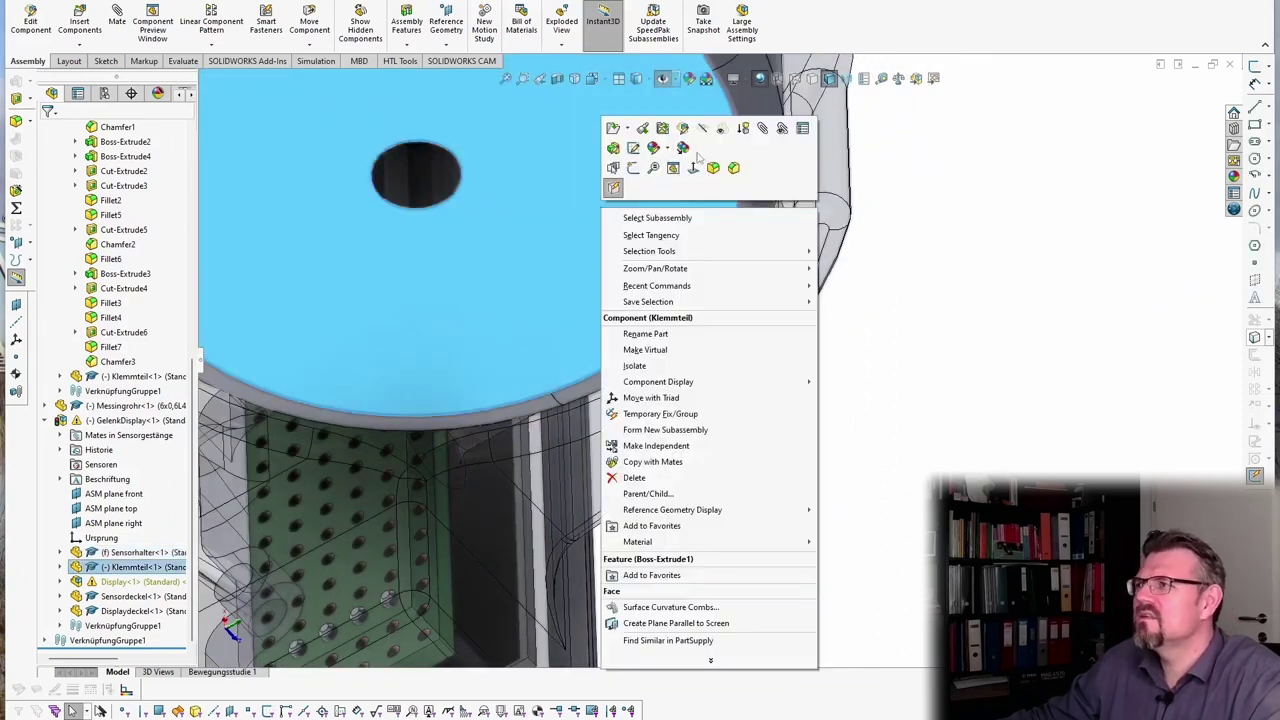
click(709, 136)
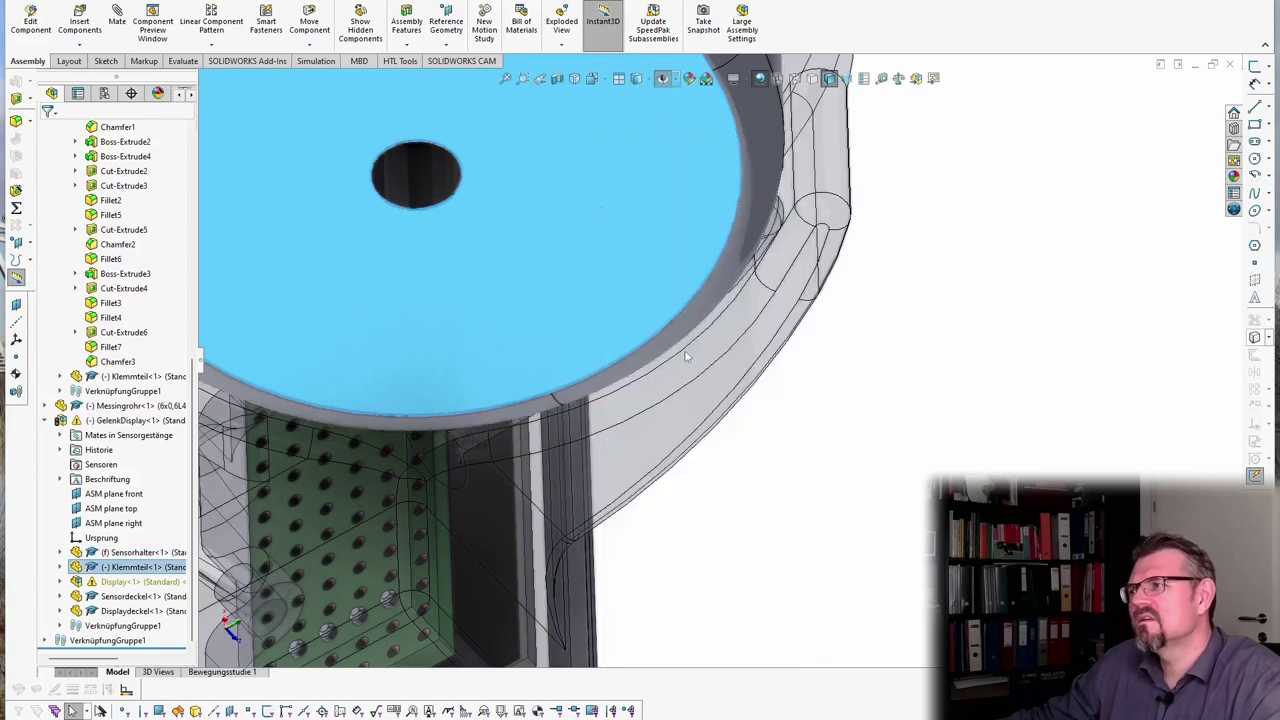
middle_drag(922, 459, 860, 470)
Step: Turn off the Sensorhalter's transparency and view its open round seat
right_click(362, 268)
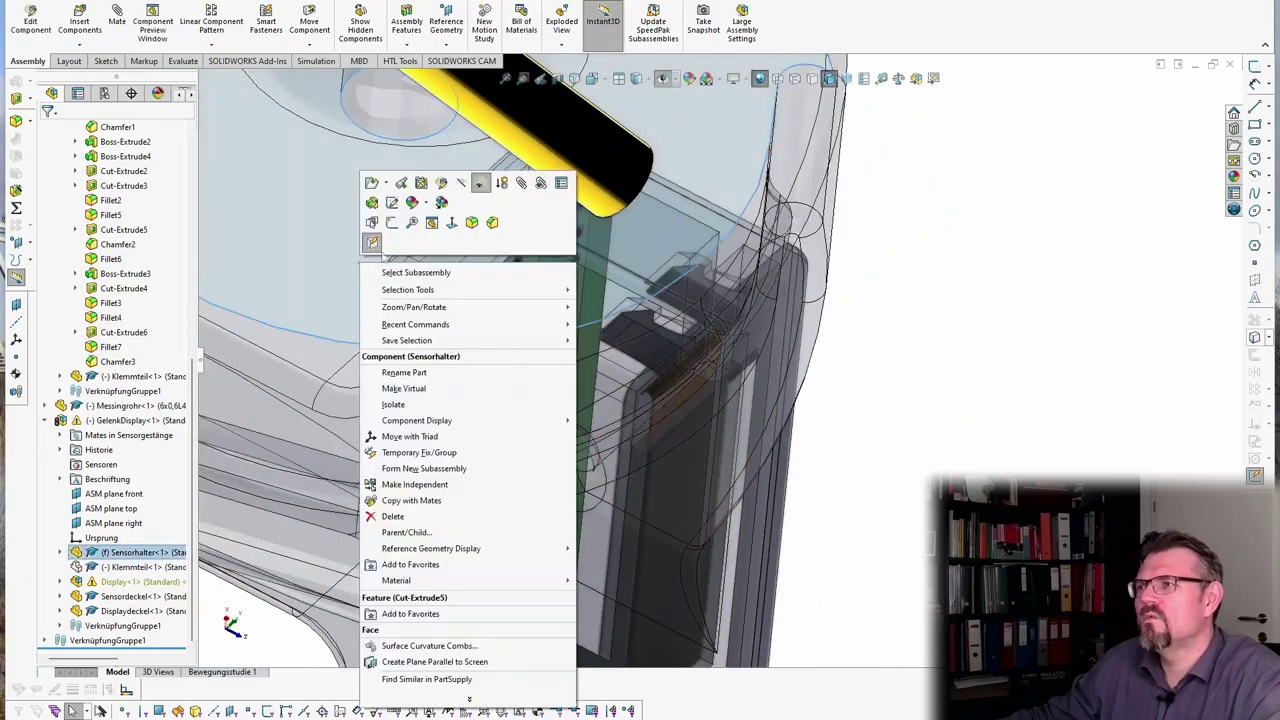
click(480, 183)
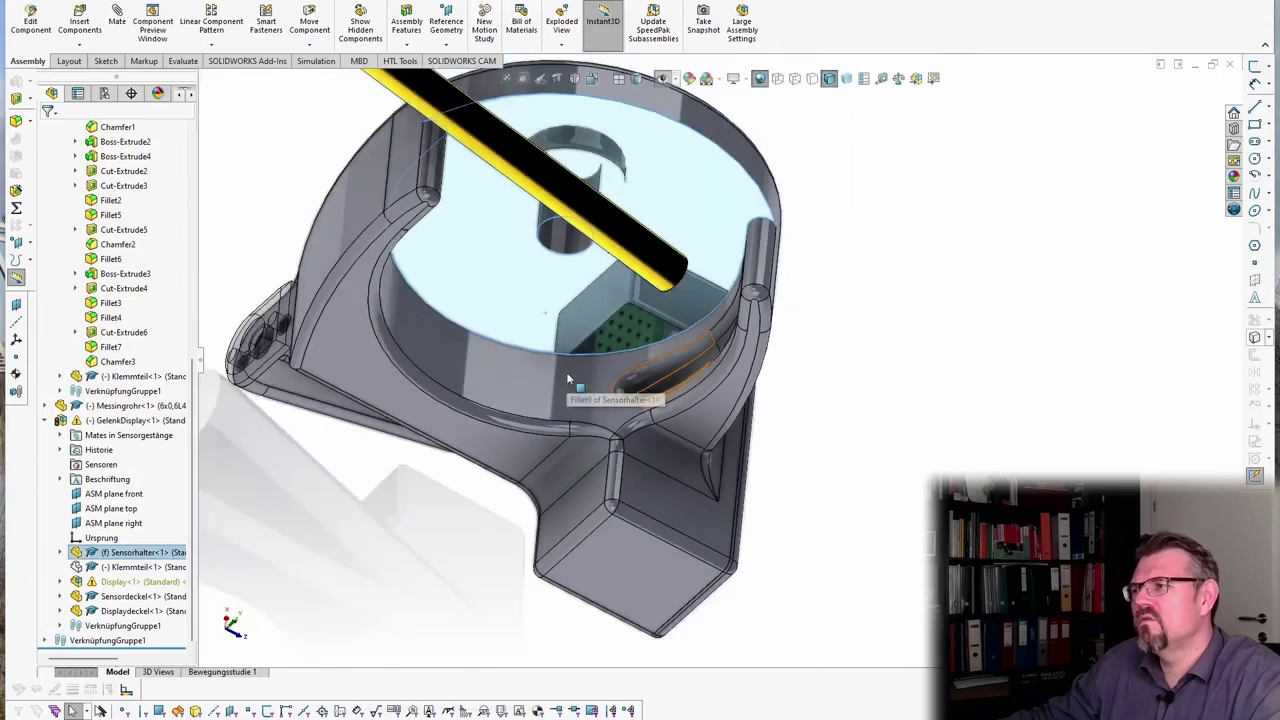
middle_drag(553, 487, 625, 372)
click(855, 345)
Step: Inspect the oval opening in the Sensorhalter's seat that leads to the Leiterplatte
scroll(647, 348, up, 6)
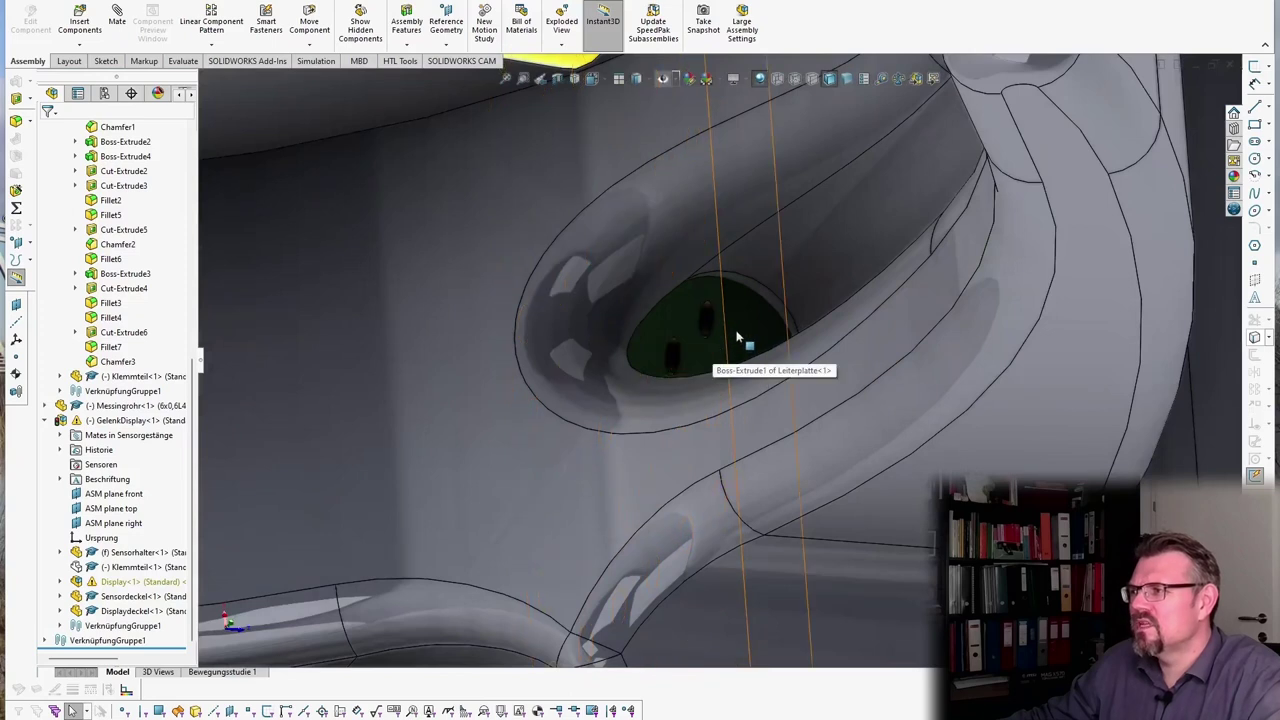
click(734, 335)
scroll(700, 326, up, 5)
middle_drag(650, 318, 536, 389)
scroll(706, 405, up, 3)
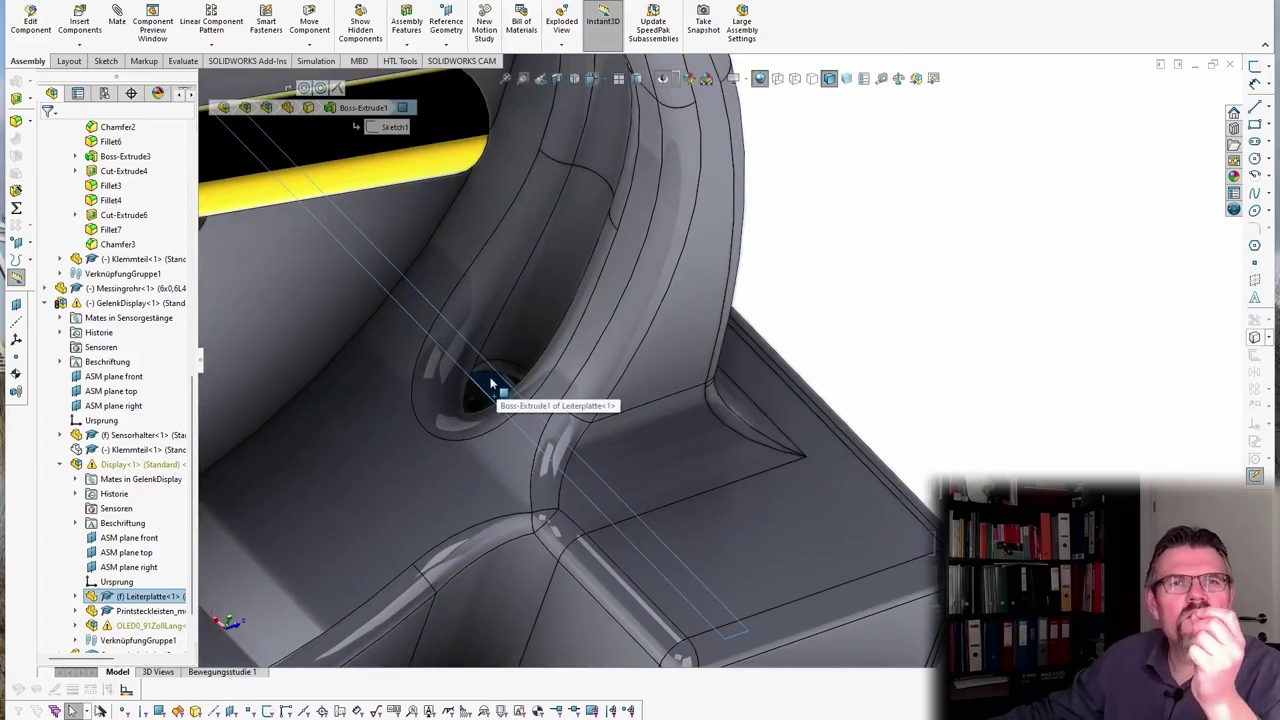
scroll(475, 386, down, 5)
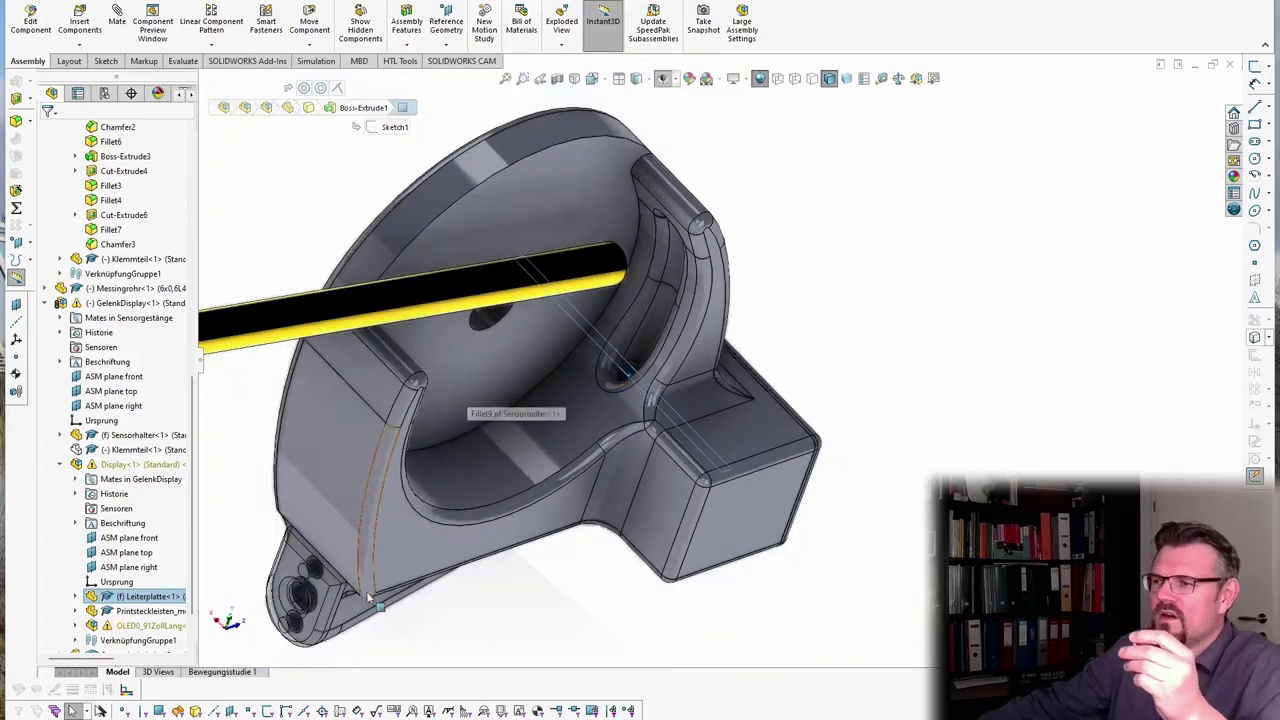
middle_drag(322, 637, 530, 318)
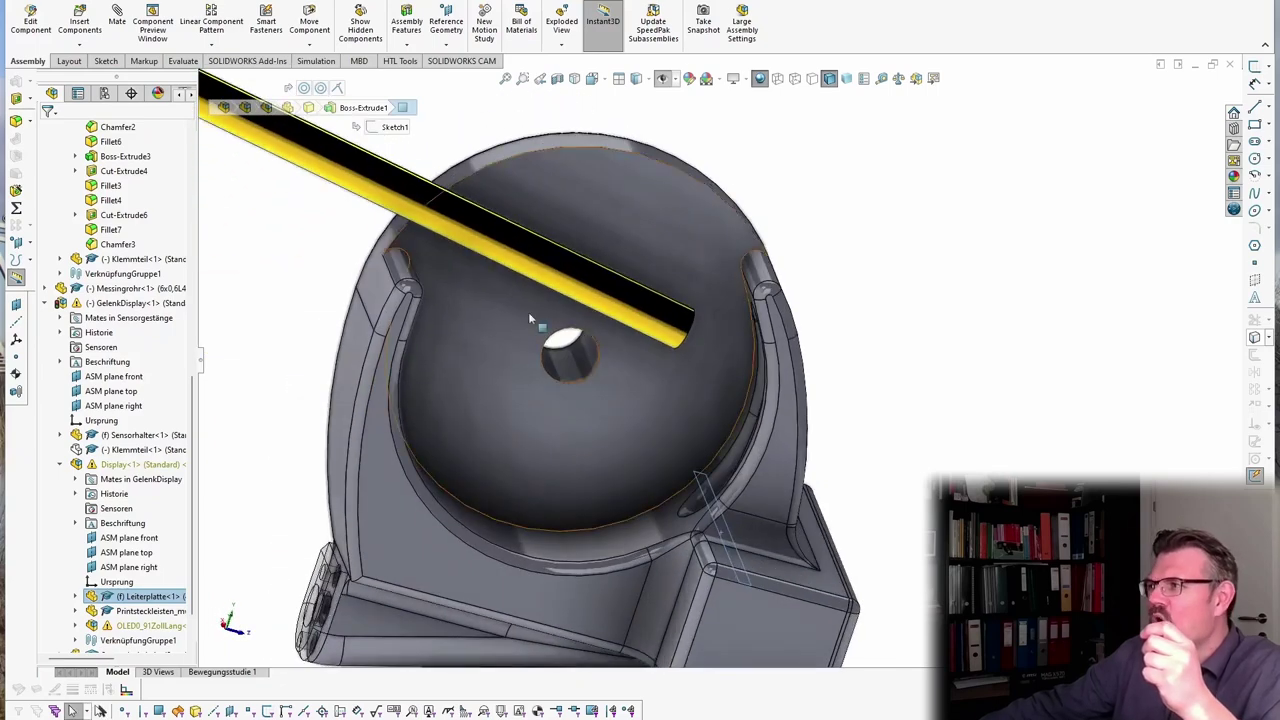
Step: Switch the display style to Hidden Lines Visible and inspect the inner channel between the sensor mount and display housing
click(794, 79)
scroll(580, 365, up, 3)
scroll(640, 470, down, 6)
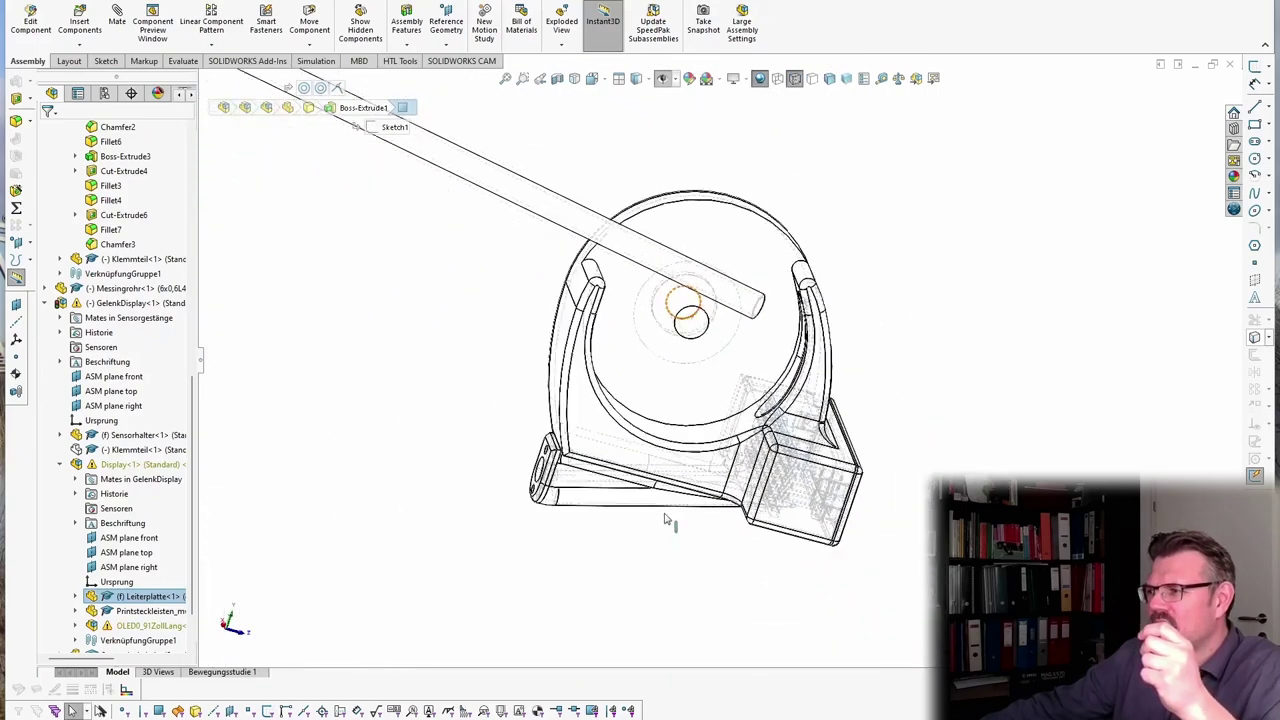
scroll(665, 519, up, 5)
scroll(660, 469, up, 2)
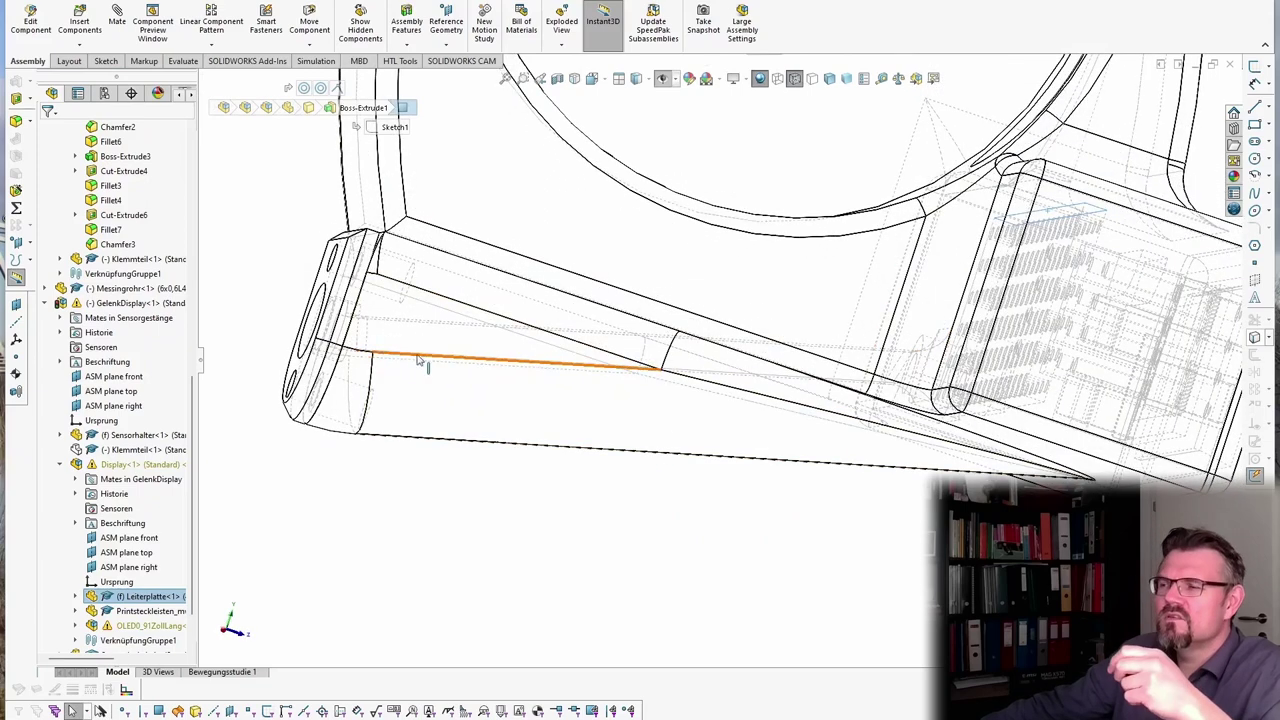
middle_drag(330, 378, 282, 423)
scroll(580, 335, down, 5)
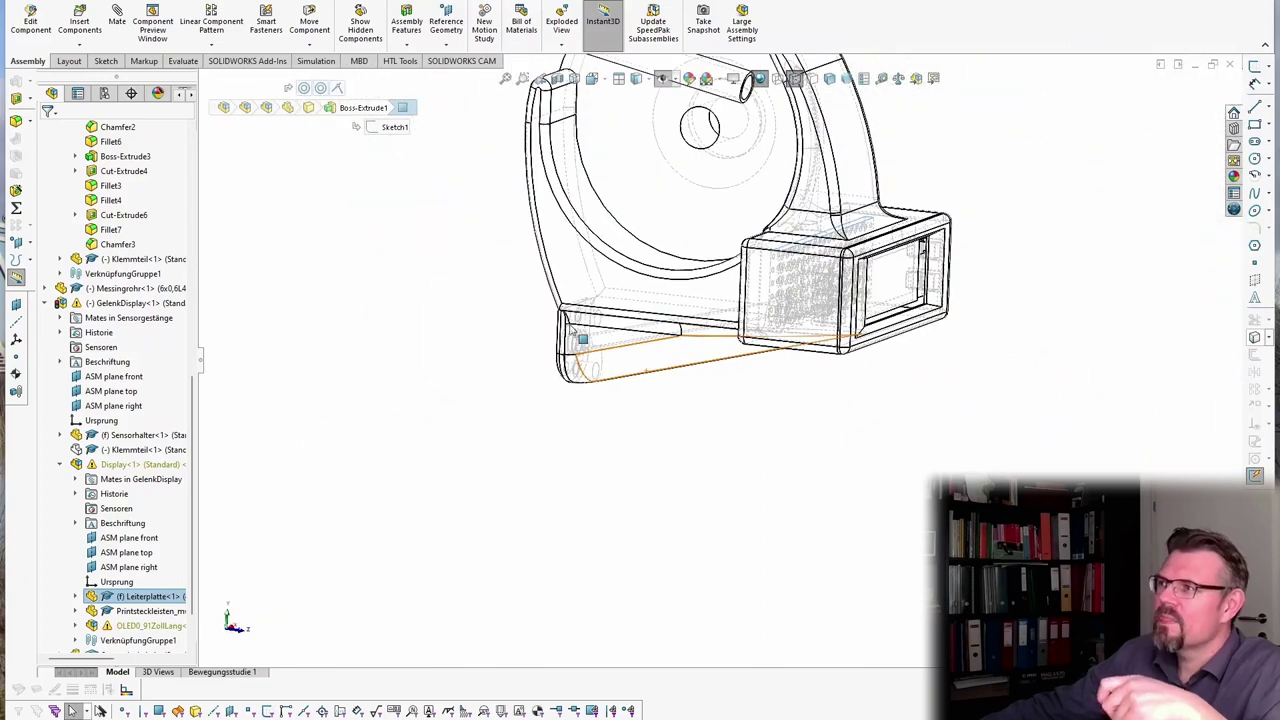
middle_drag(657, 317, 647, 312)
scroll(647, 311, down, 8)
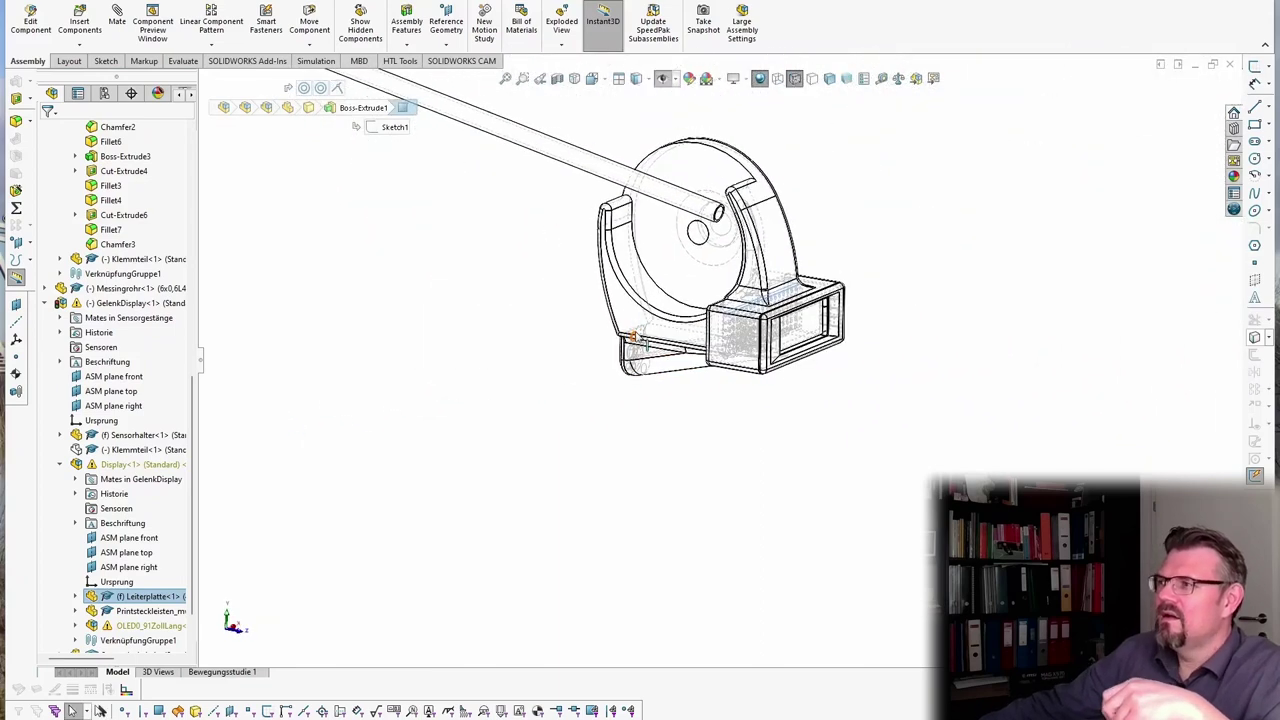
Step: View the complete Sensorgestänge with both joints and the connecting brass tube from several sides
scroll(717, 288, up, 5)
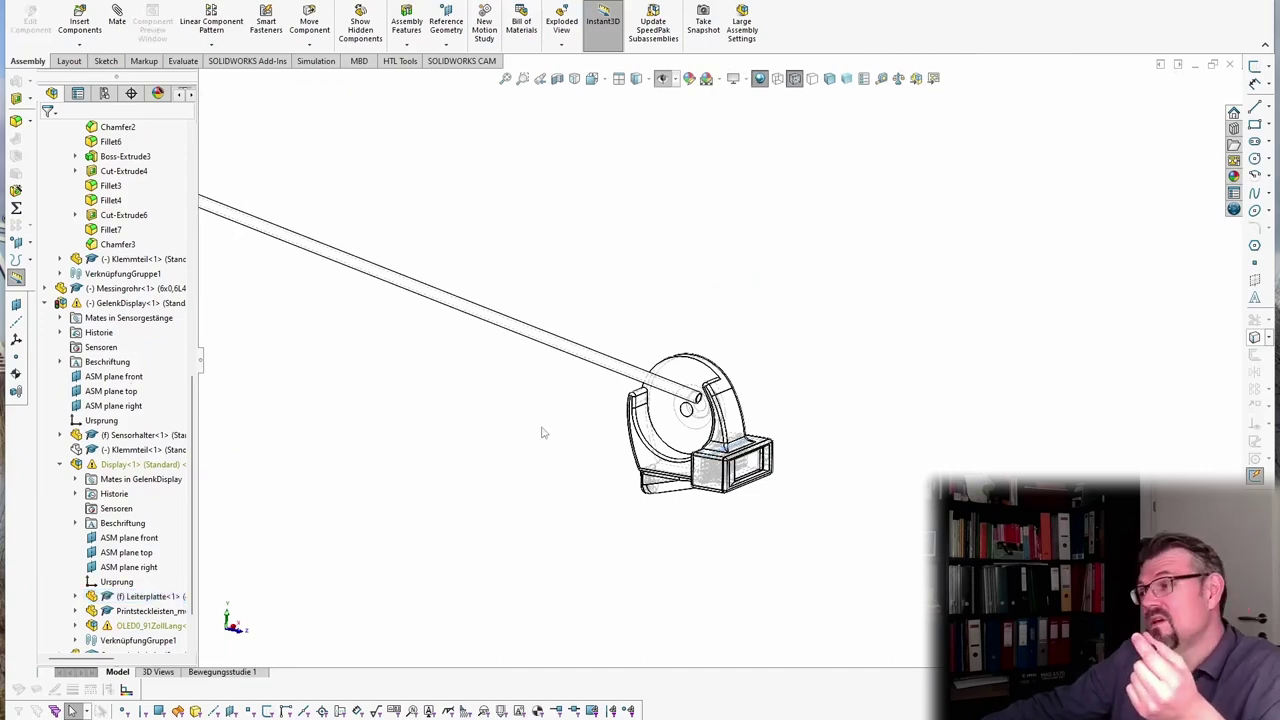
scroll(672, 443, up, 3)
middle_drag(480, 463, 444, 549)
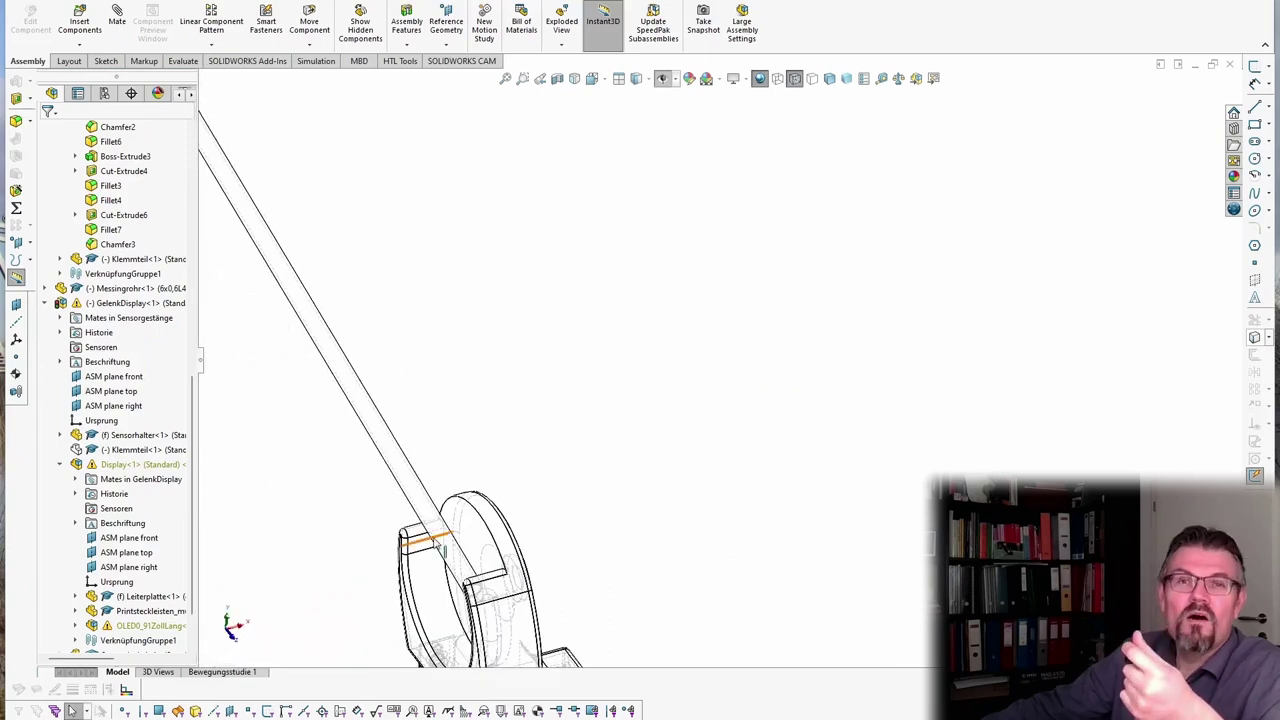
scroll(462, 535, down, 3)
scroll(366, 201, down, 2)
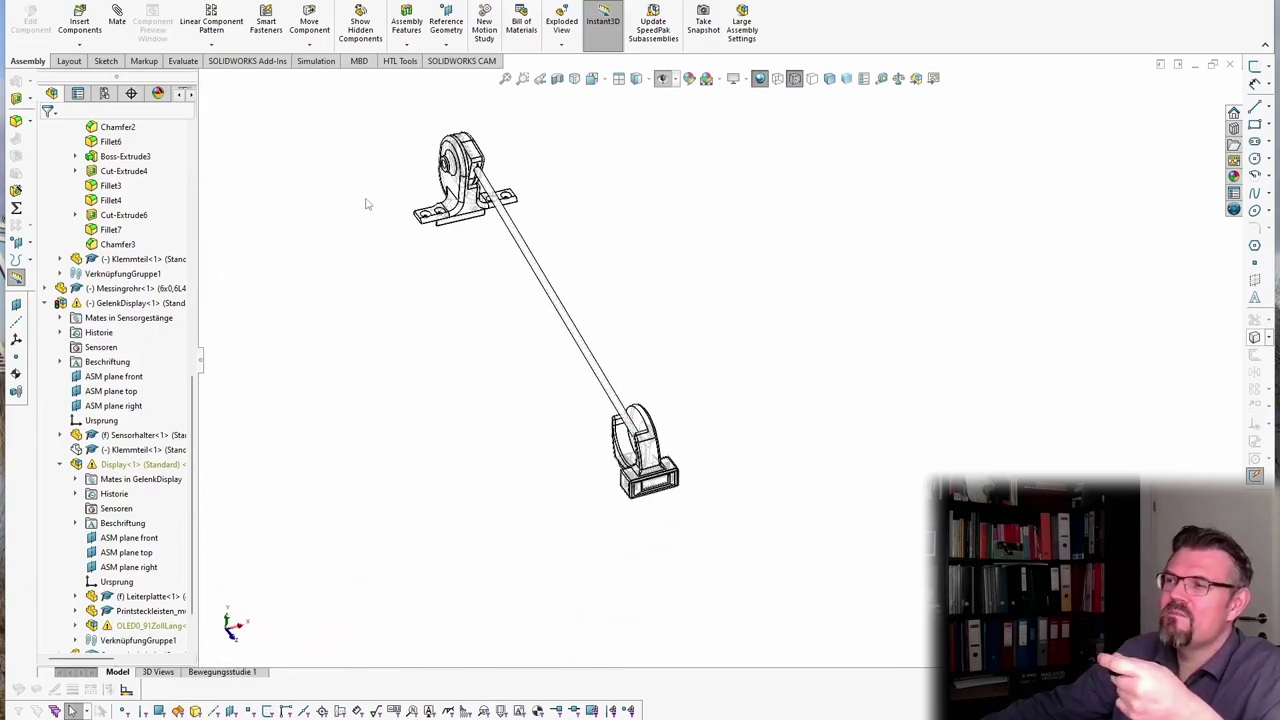
scroll(499, 178, up, 3)
middle_drag(625, 424, 556, 529)
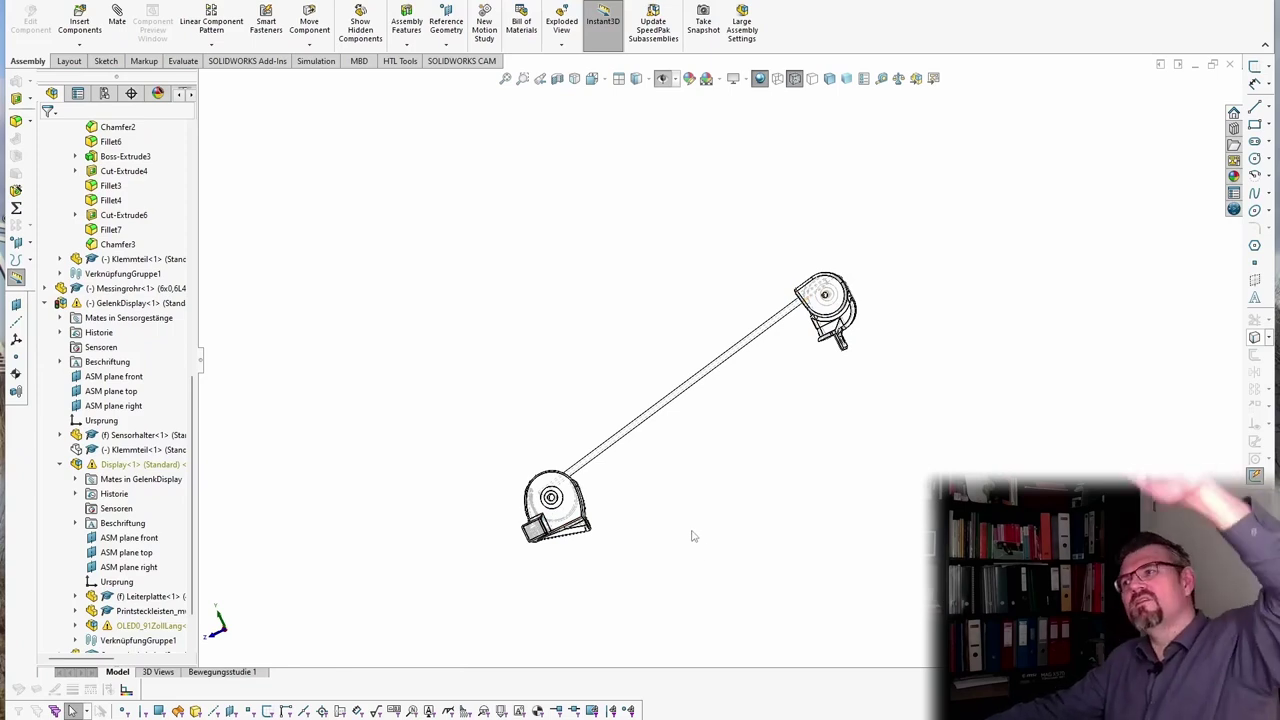
Step: Inspect the display joint with its hidden lines, and switch the display style back to Shaded With Edges
middle_drag(657, 544, 743, 556)
scroll(590, 558, down, 6)
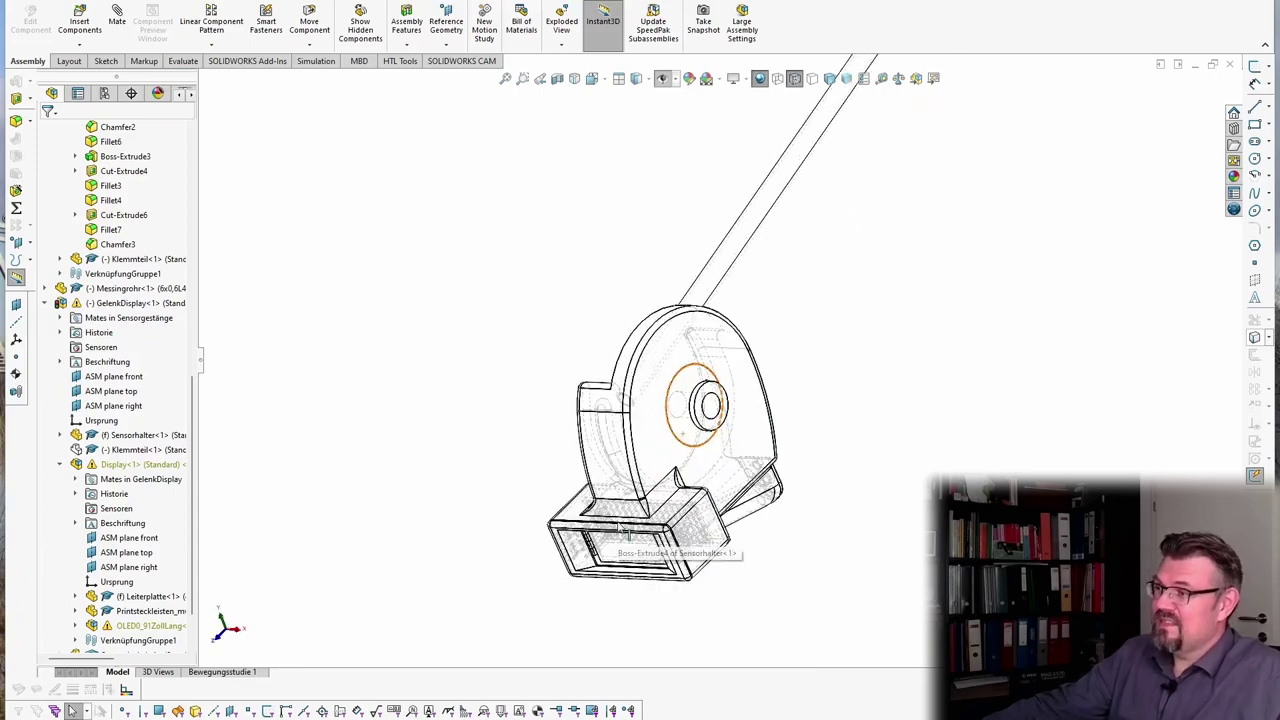
middle_drag(590, 558, 793, 422)
click(830, 80)
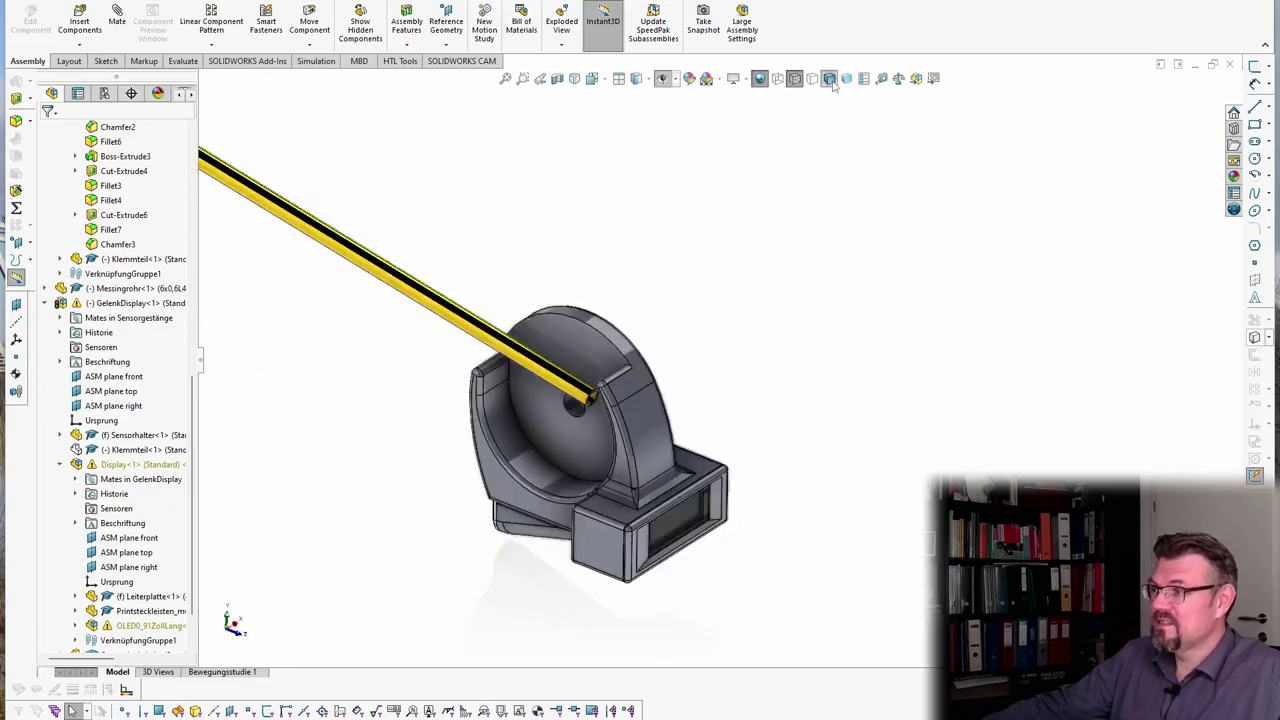
middle_drag(806, 542, 720, 542)
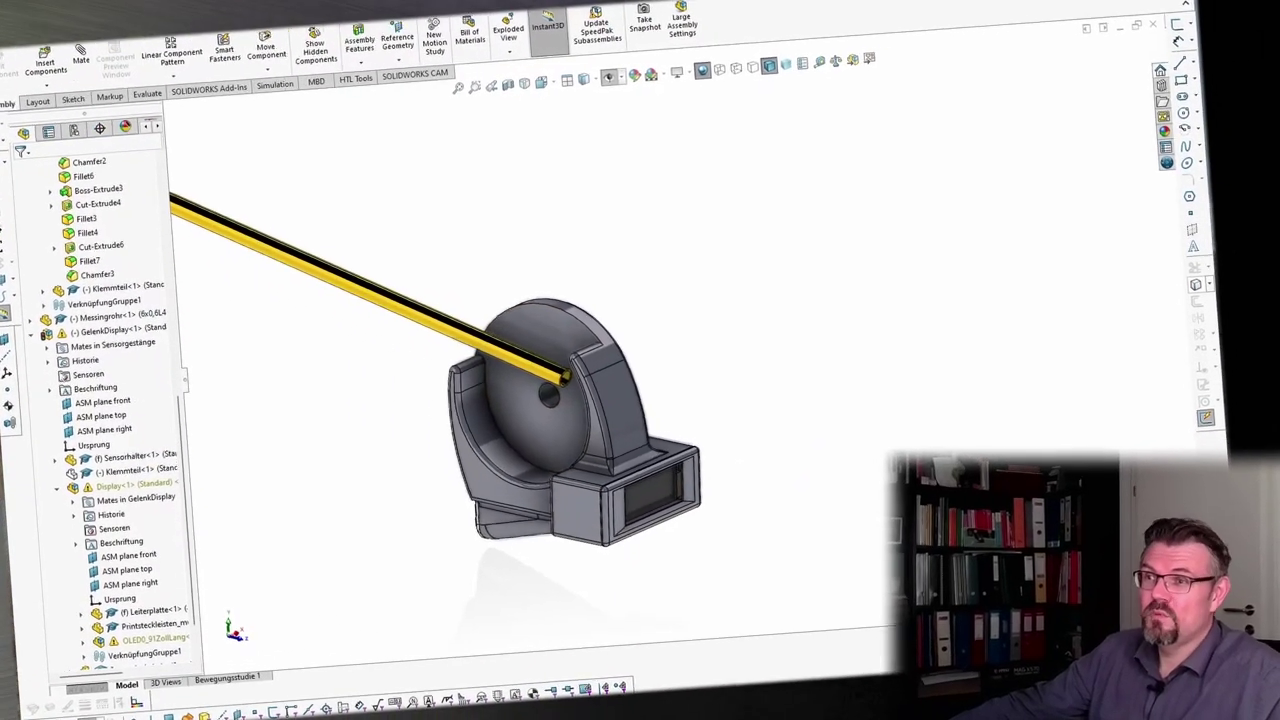
Step: Collapse the Fixierung component's feature list in the tree and view the GelenkRahmen joint with its mounting plate up close
scroll(70, 620, up, 7)
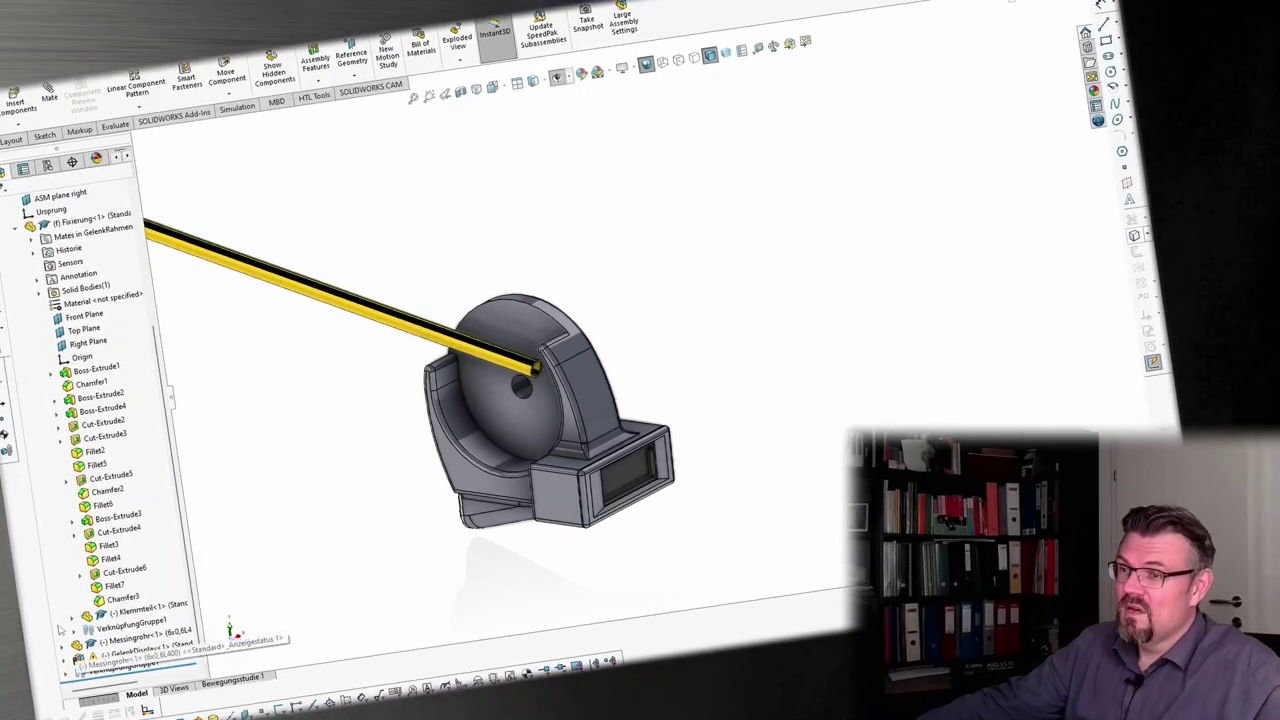
click(15, 228)
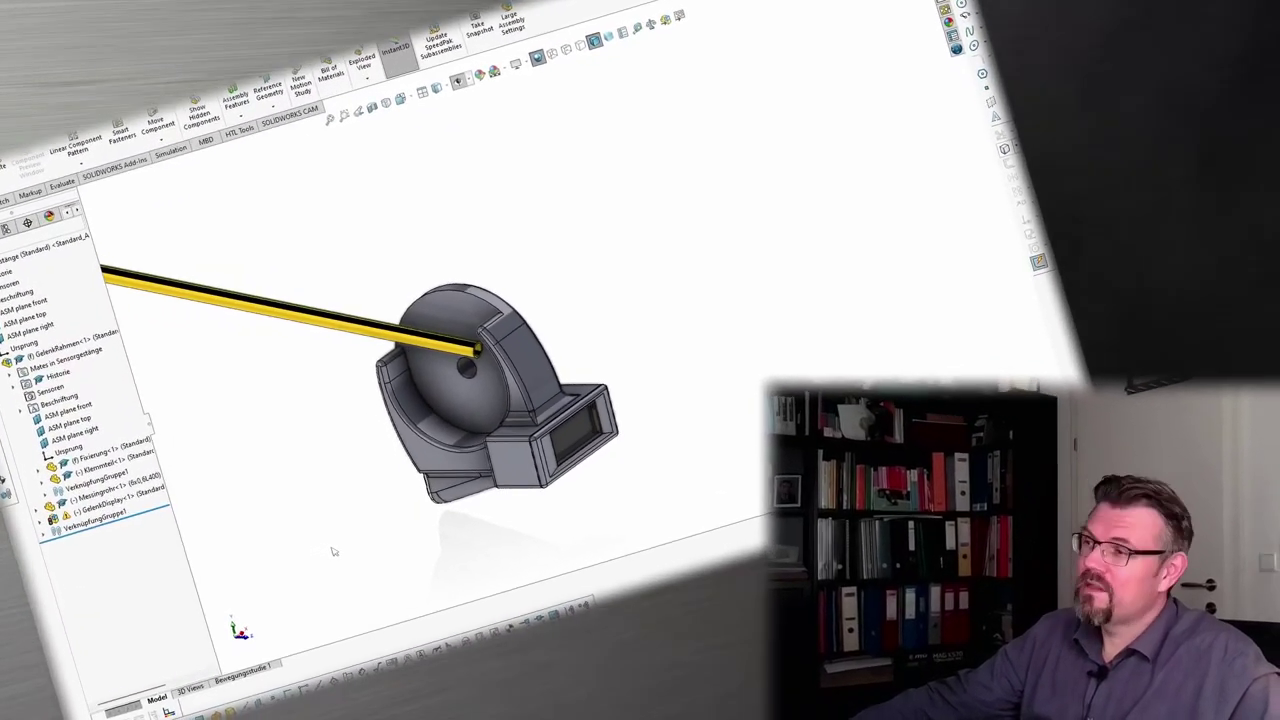
scroll(336, 548, up, 5)
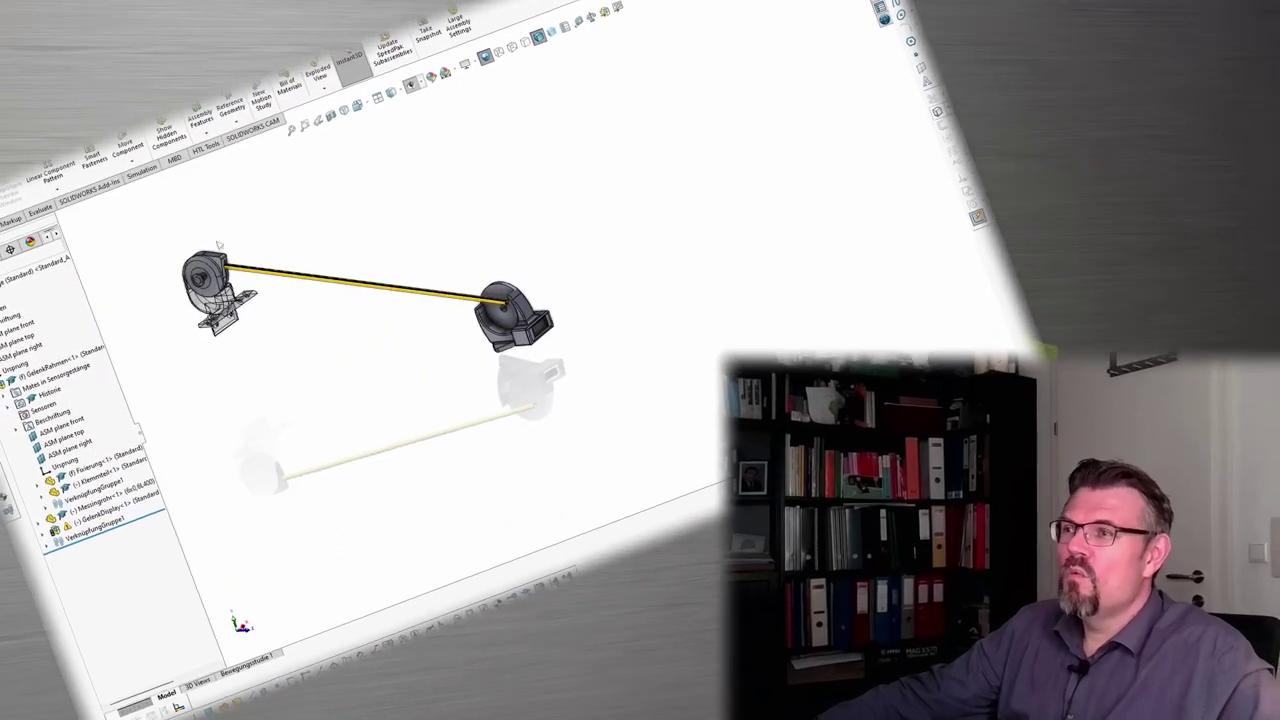
scroll(218, 245, down, 10)
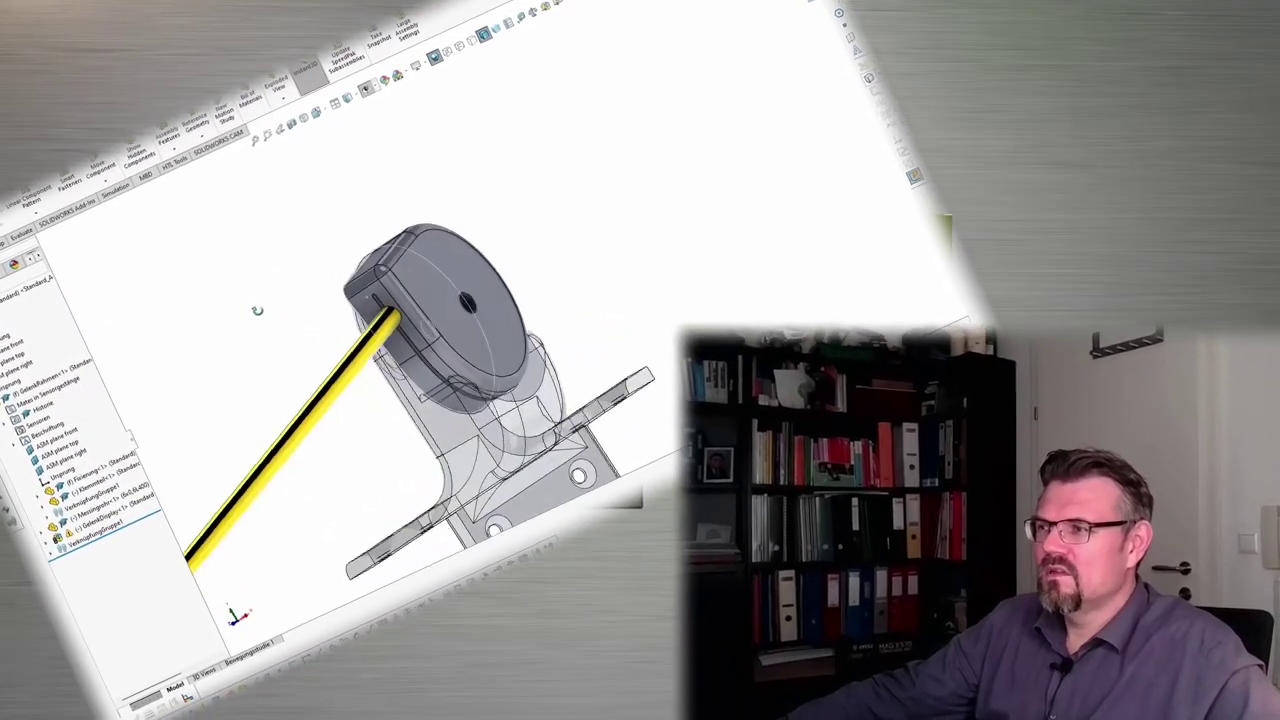
middle_drag(257, 310, 267, 354)
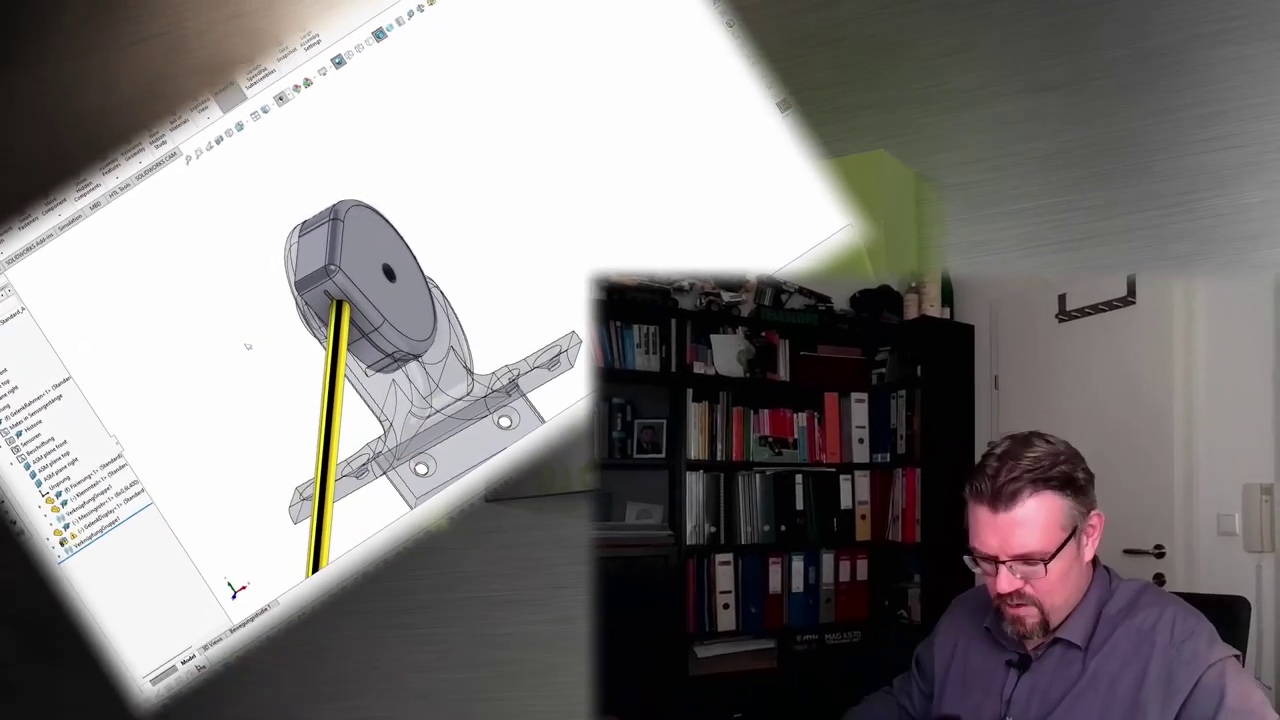